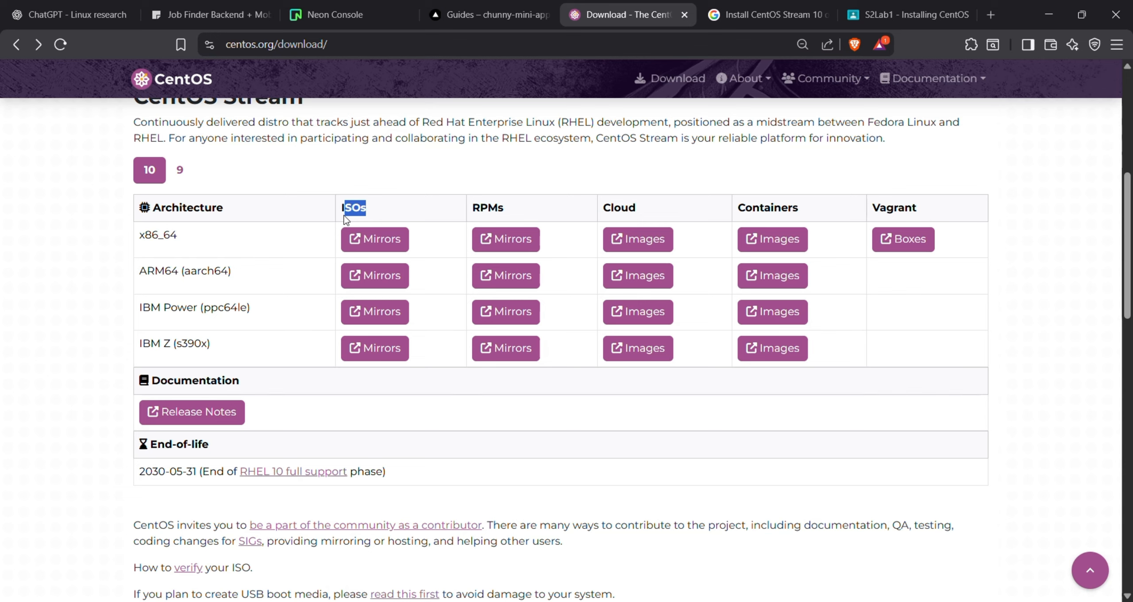
Try the x86_64 ISO mirrors on centos.org, close the failed mirror tab, and open File Explorer
drag(345, 219, 338, 222)
click(376, 237)
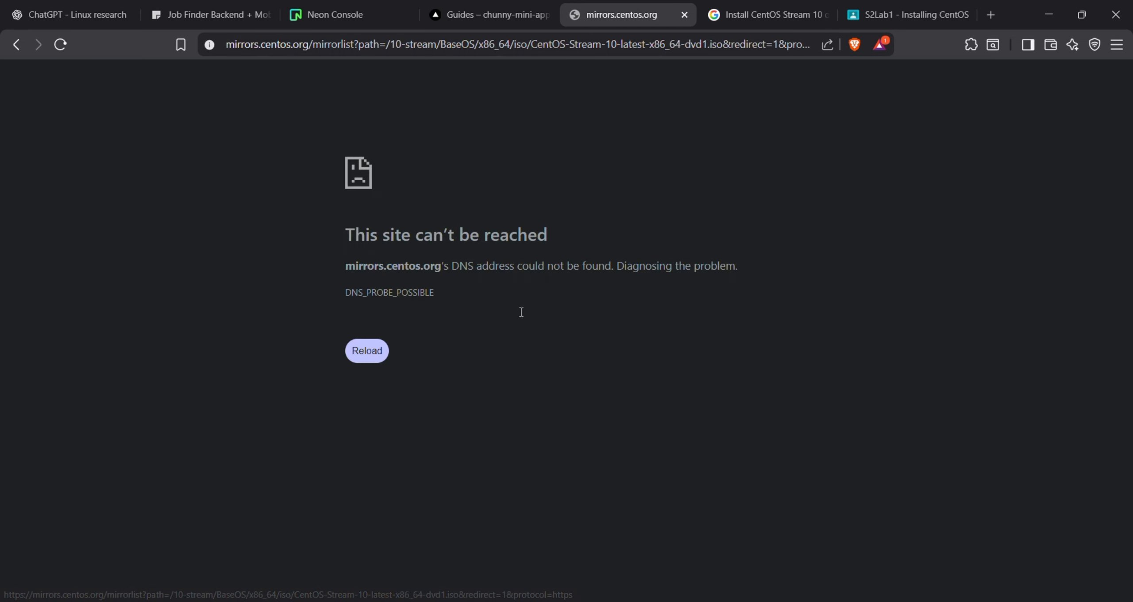
click(683, 16)
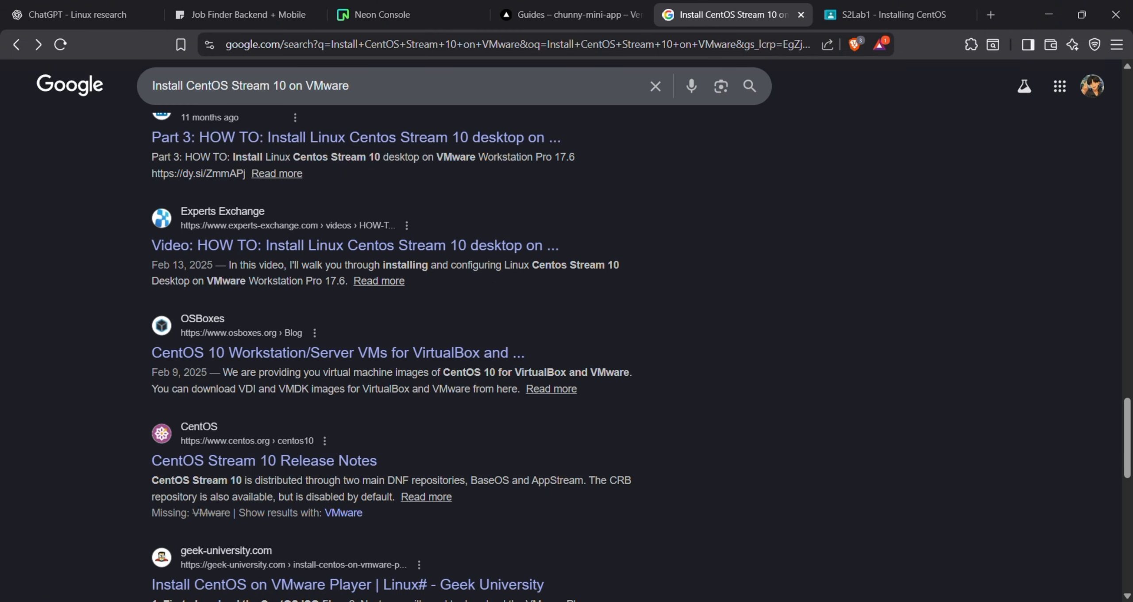
key(super+e)
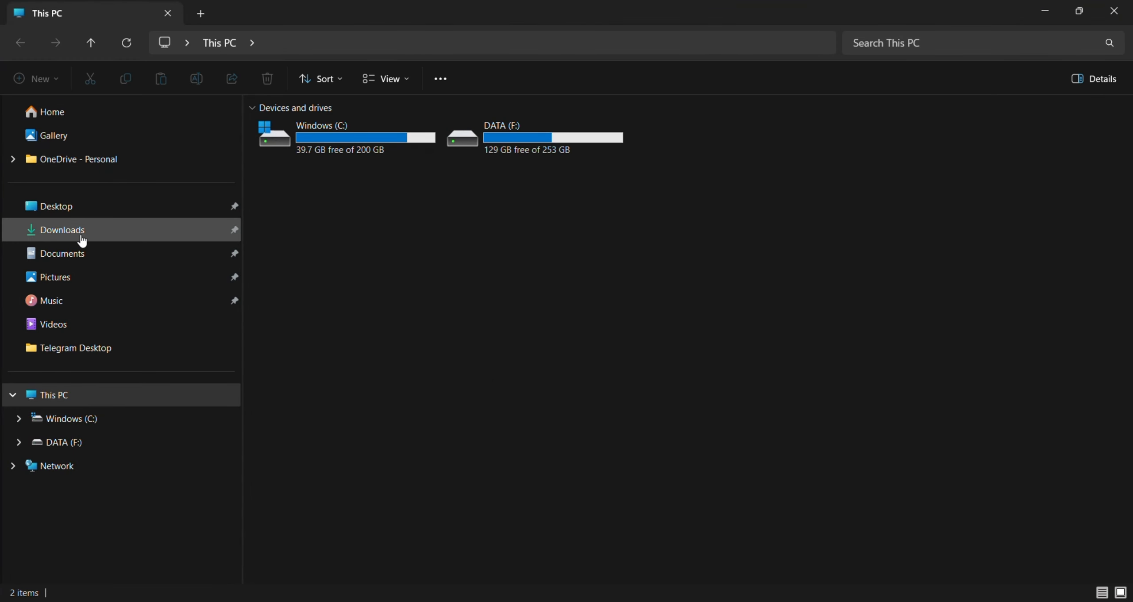
Look through the Downloads folder, then minimize File Explorer to return to Brave
click(82, 240)
scroll(603, 318, down, 5)
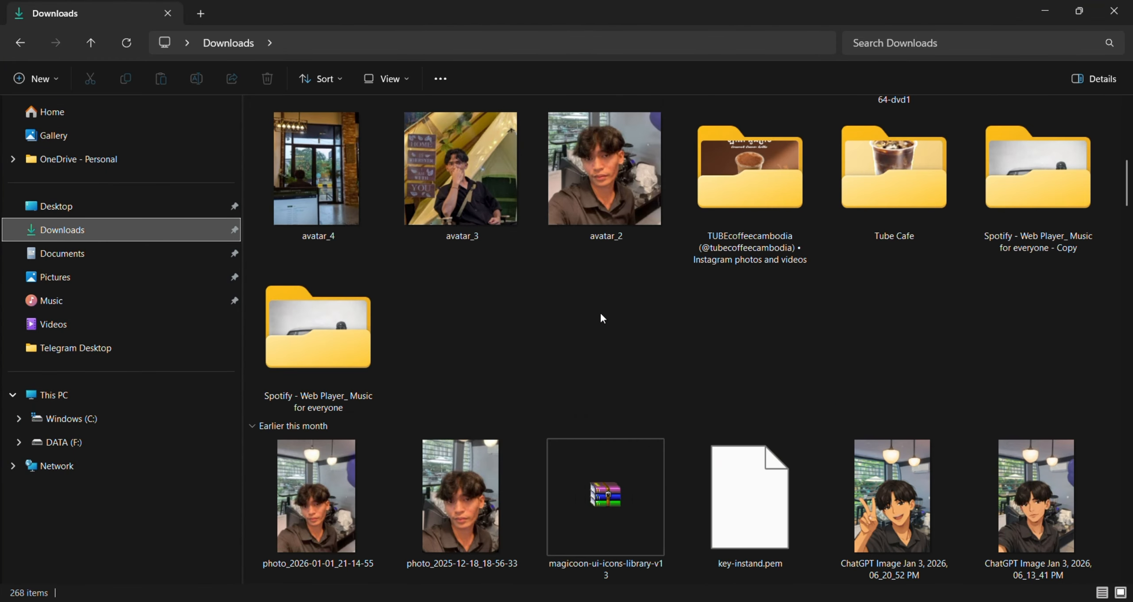
scroll(602, 318, up, 5)
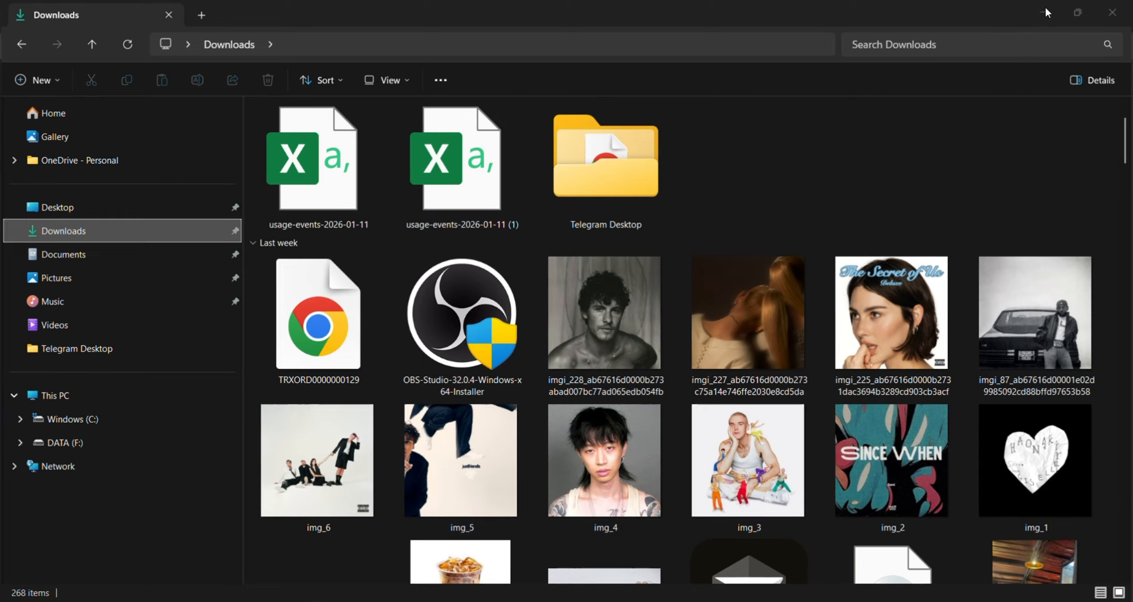
click(1046, 13)
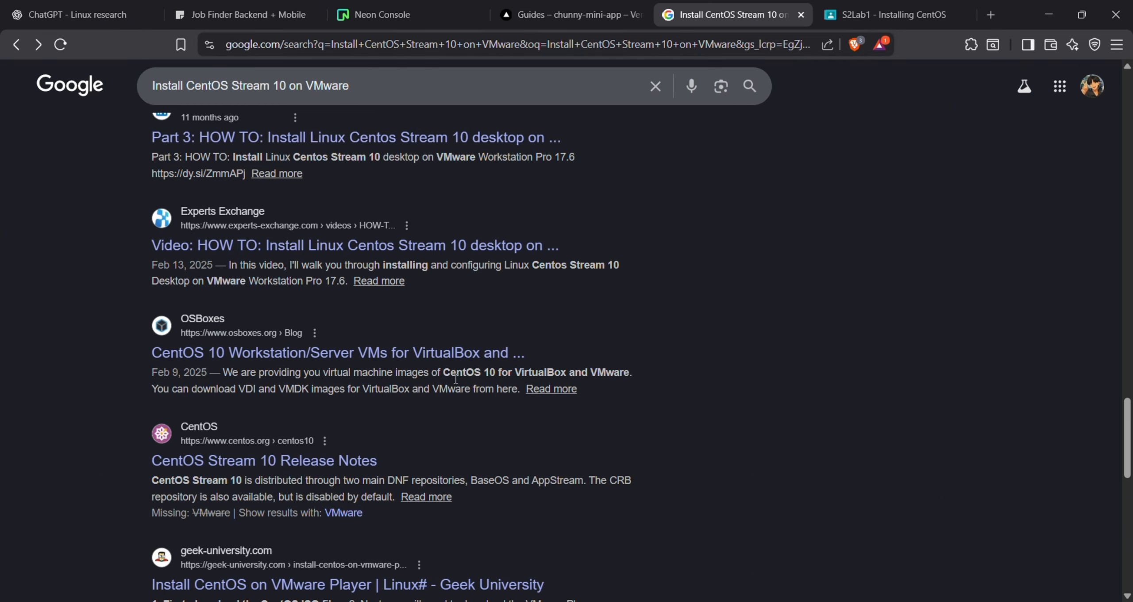
Read the CentOS Stream 10 Release Notes, then switch to VMware Workstation
click(361, 435)
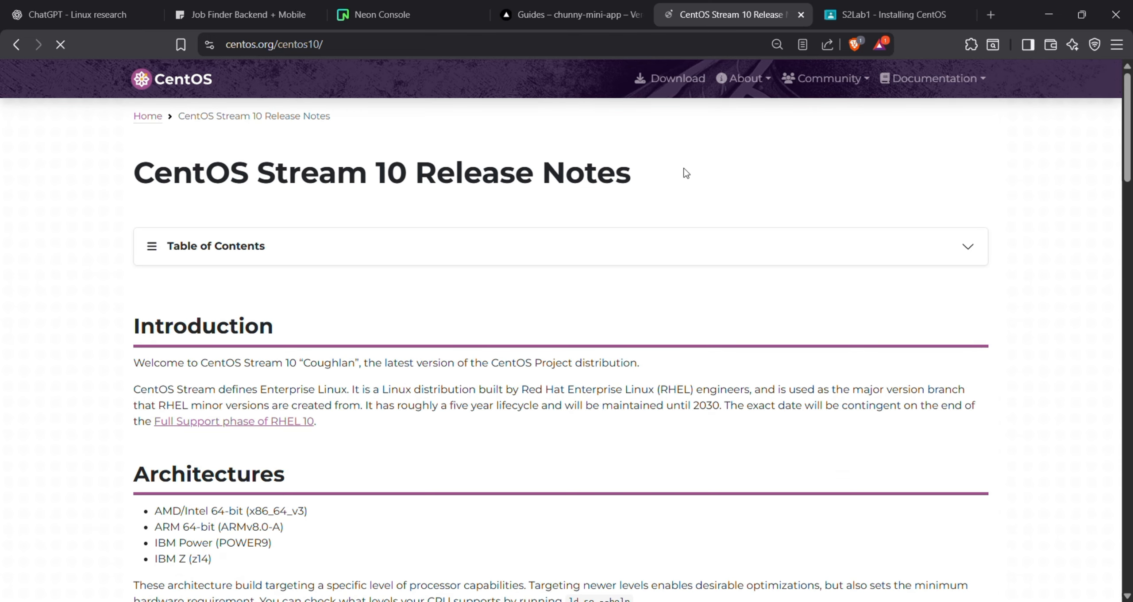
drag(683, 168, 55, 184)
click(99, 303)
key(alt+Tab)
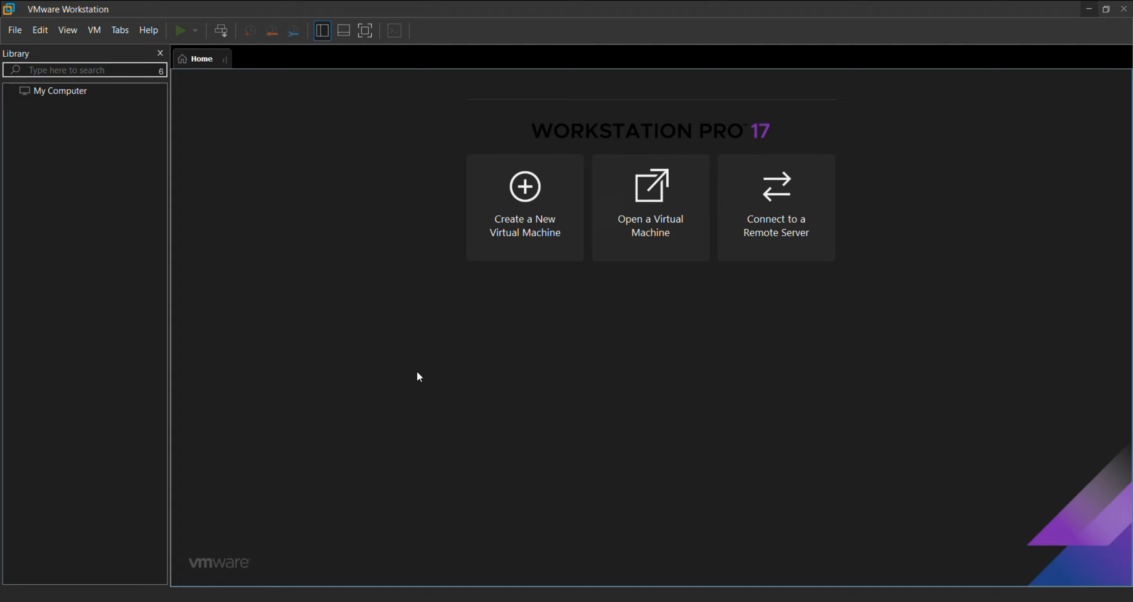
Start the New Virtual Machine Wizard, choosing to install the operating system later
click(496, 202)
click(625, 441)
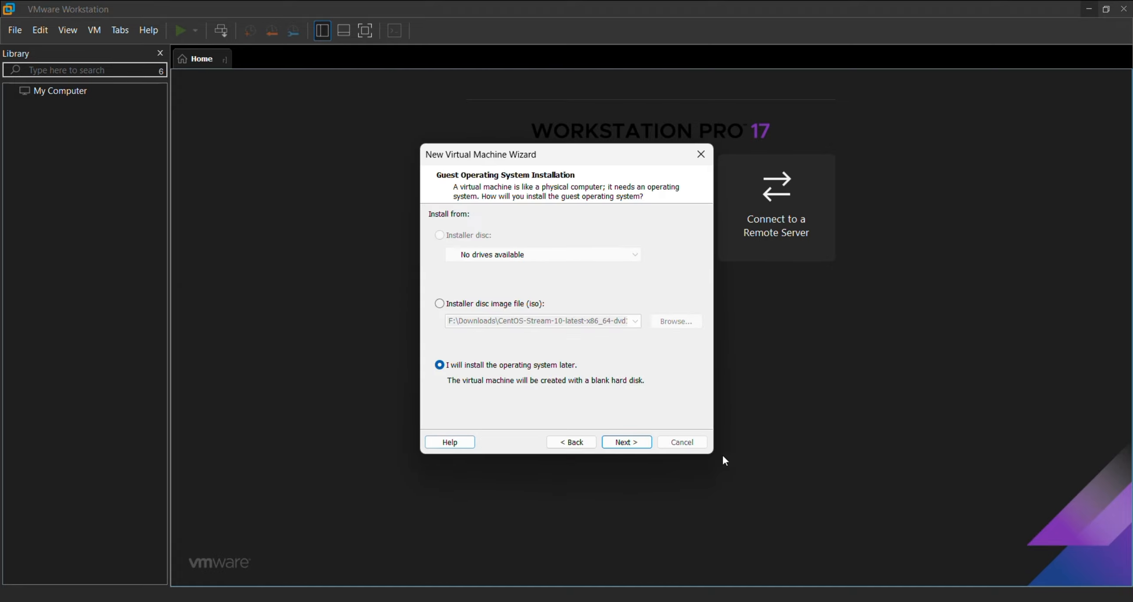
click(629, 442)
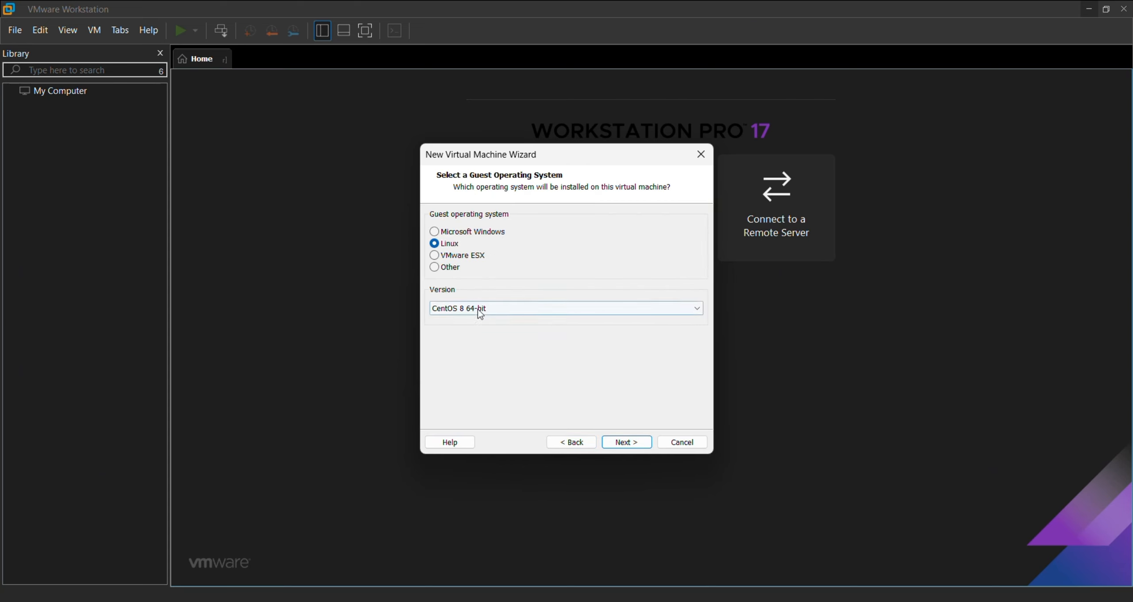
Set the guest OS to Linux, CentOS 8 64-bit, and continue to naming
click(500, 308)
click(445, 243)
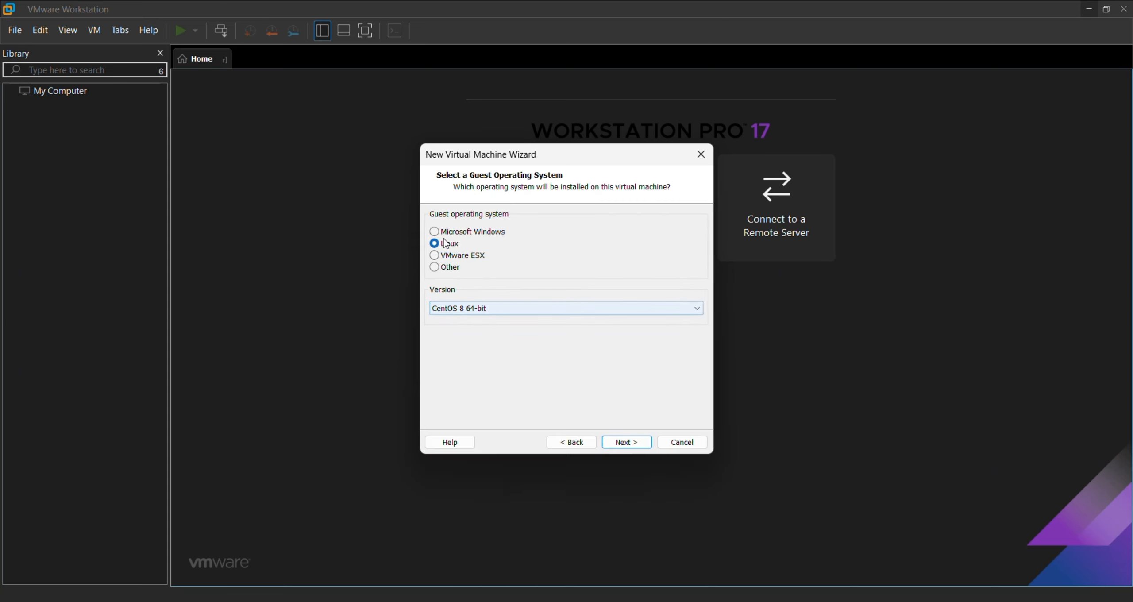
click(512, 310)
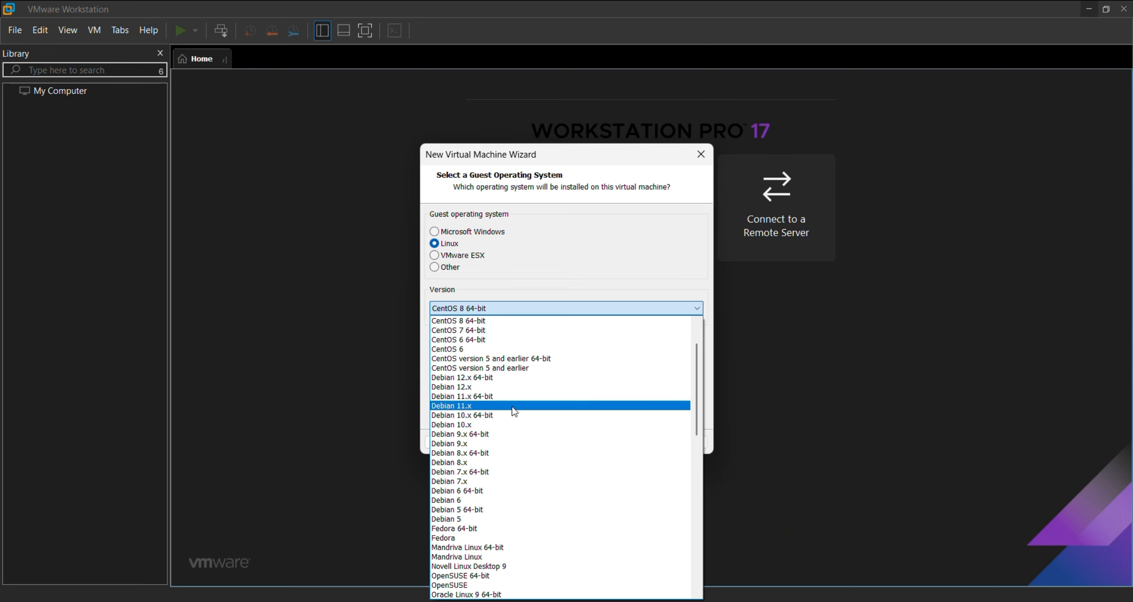
scroll(523, 457, down, 3)
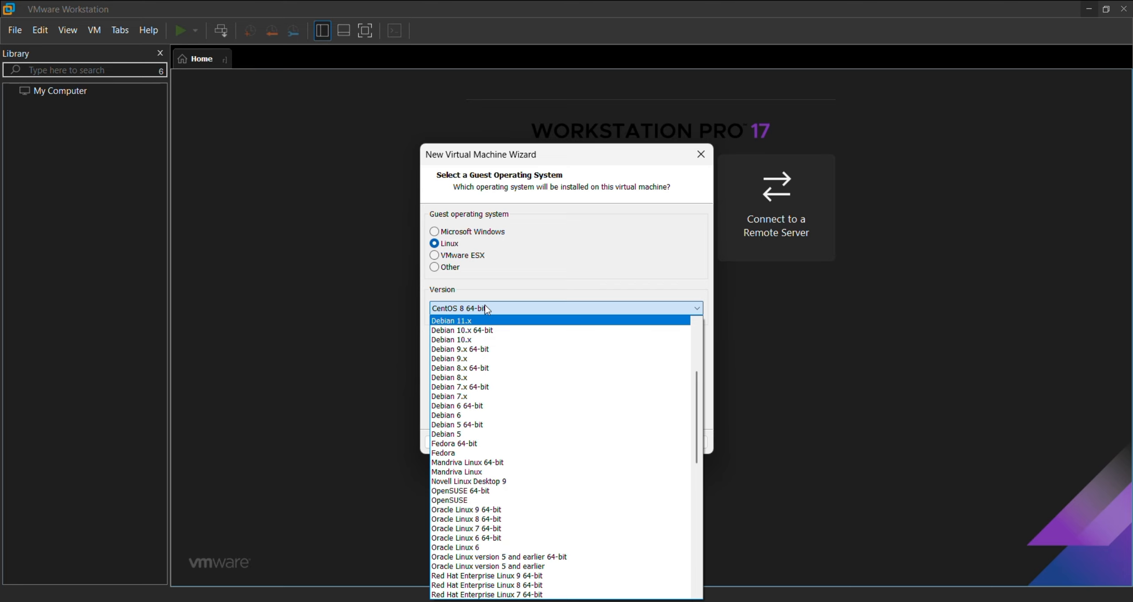
click(457, 308)
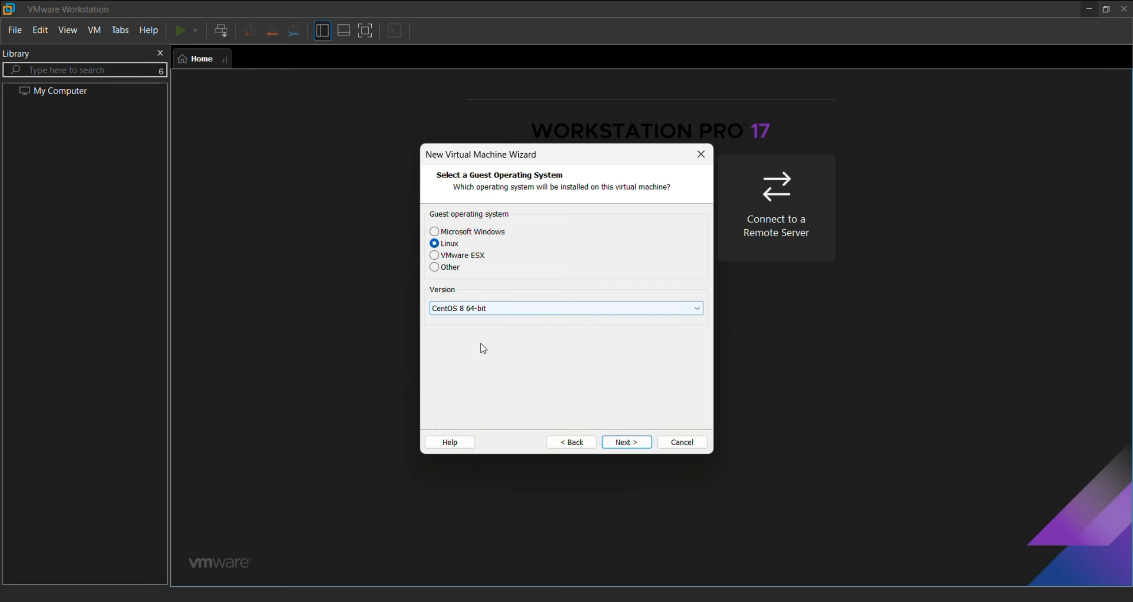
click(485, 304)
scroll(508, 377, up, 2)
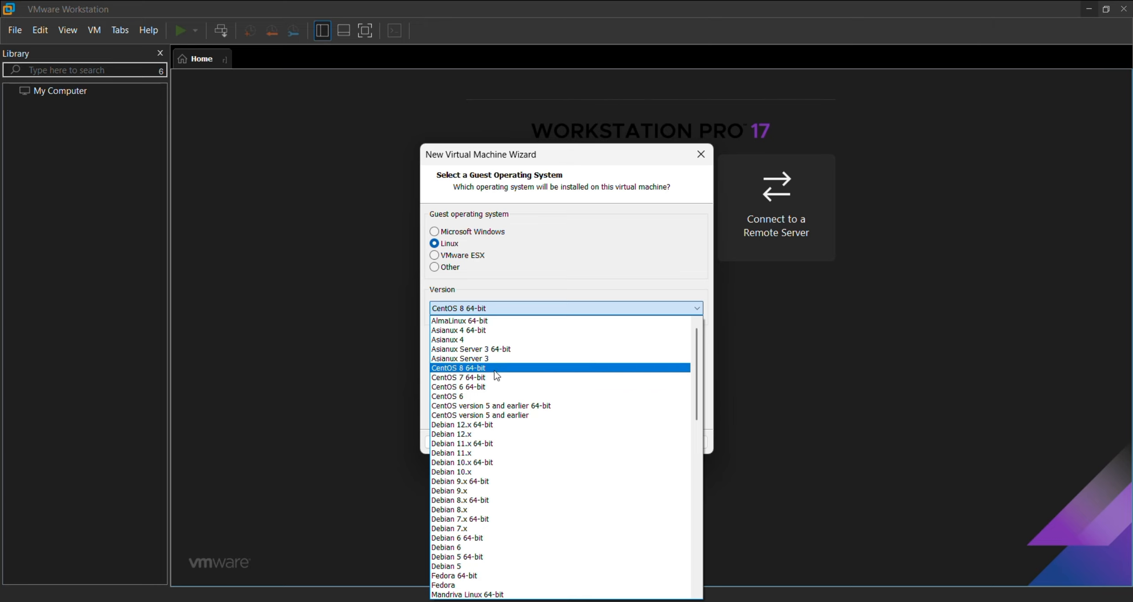
click(494, 371)
click(623, 442)
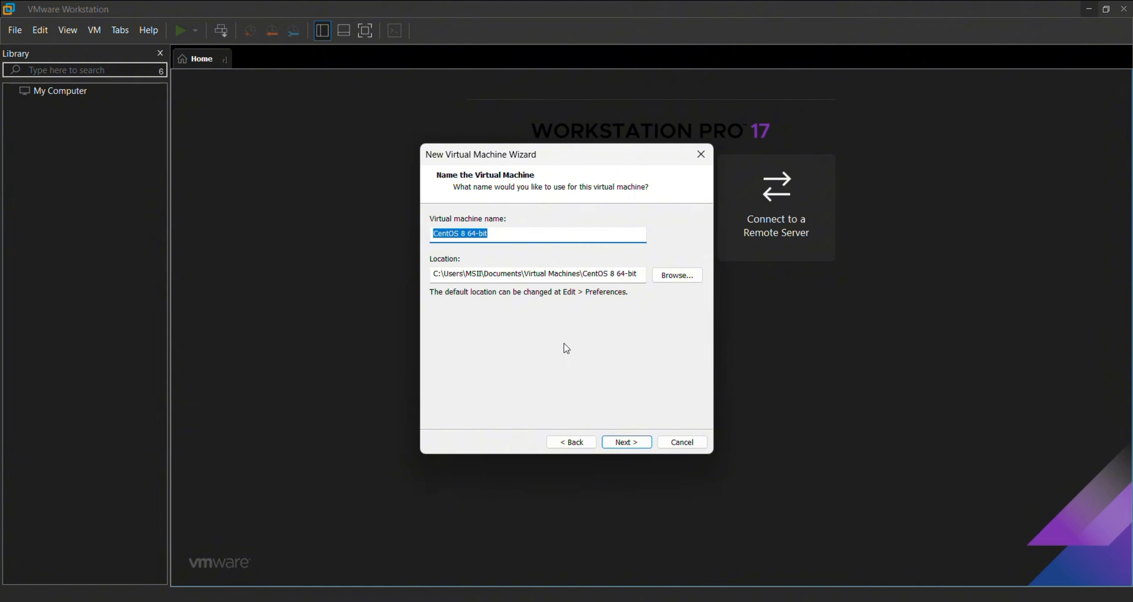
Name the virtual machine 'CentOS'
click(515, 238)
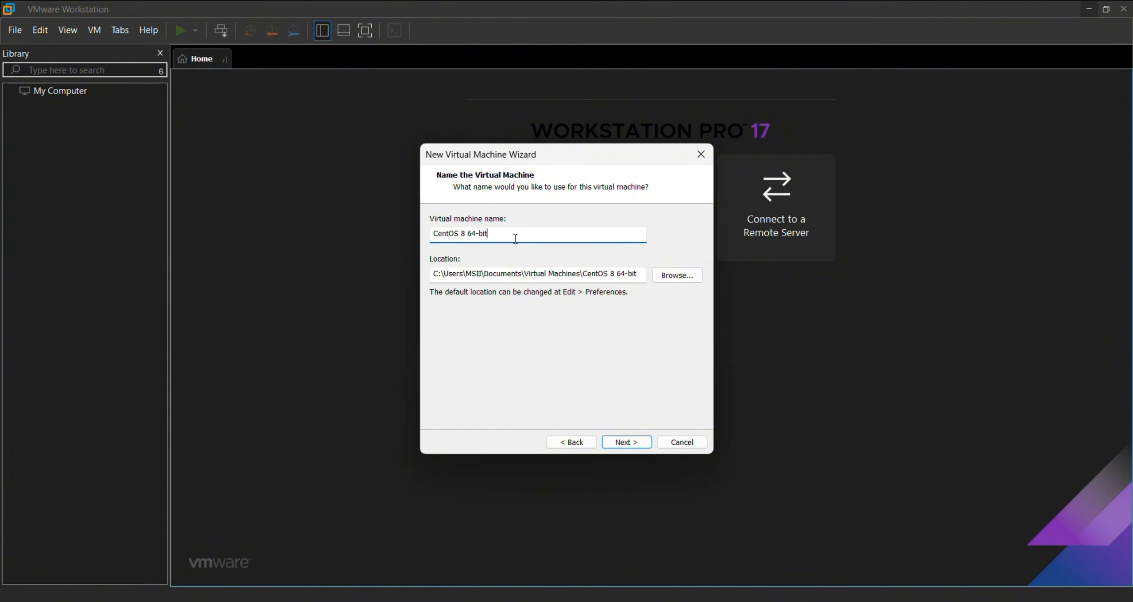
key(BackSpace)
key(BackSpace)
key(BackSpace)
key(BackSpace)
key(BackSpace)
key(BackSpace)
key(BackSpace)
key(BackSpace)
key(BackSpace)
click(626, 440)
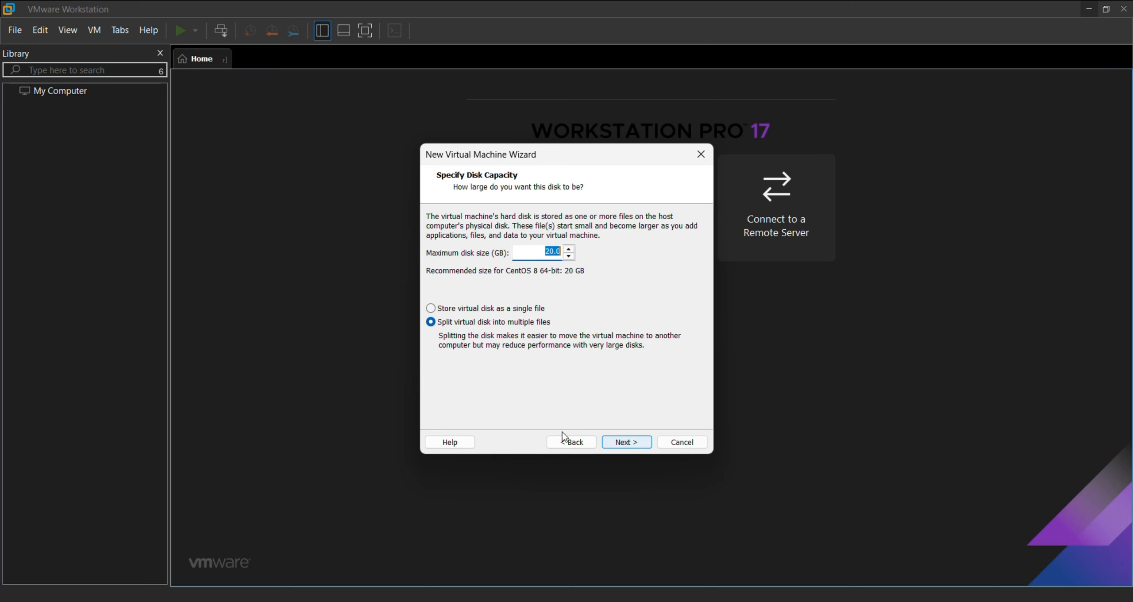
click(571, 439)
Set the virtual machine's location to the Linux folder on DATA (F:)
click(697, 278)
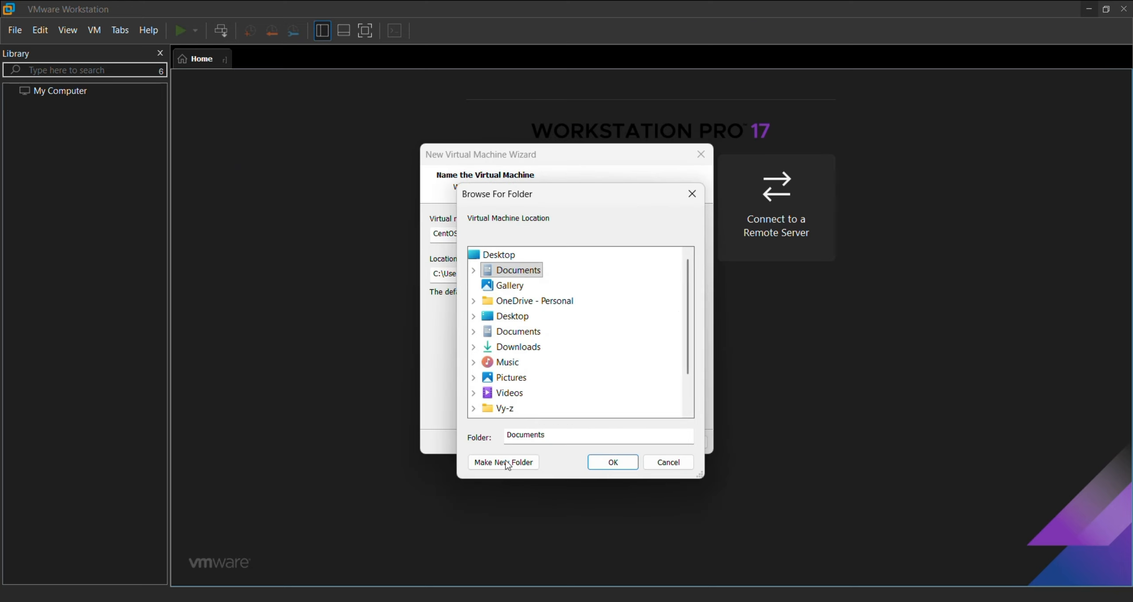
scroll(557, 352, down, 1)
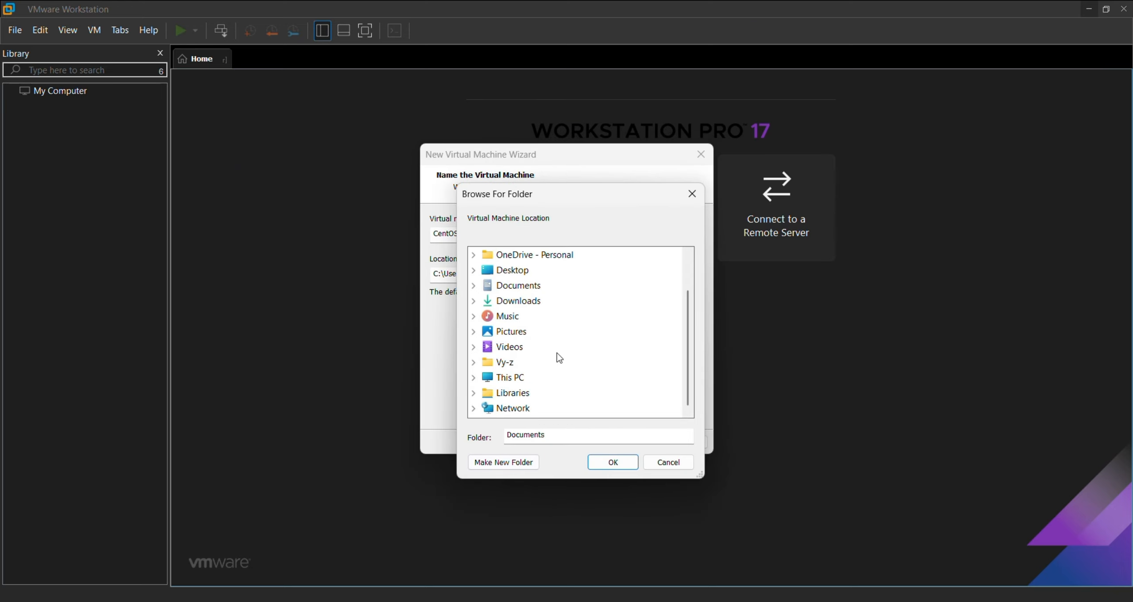
click(505, 378)
double_click(533, 392)
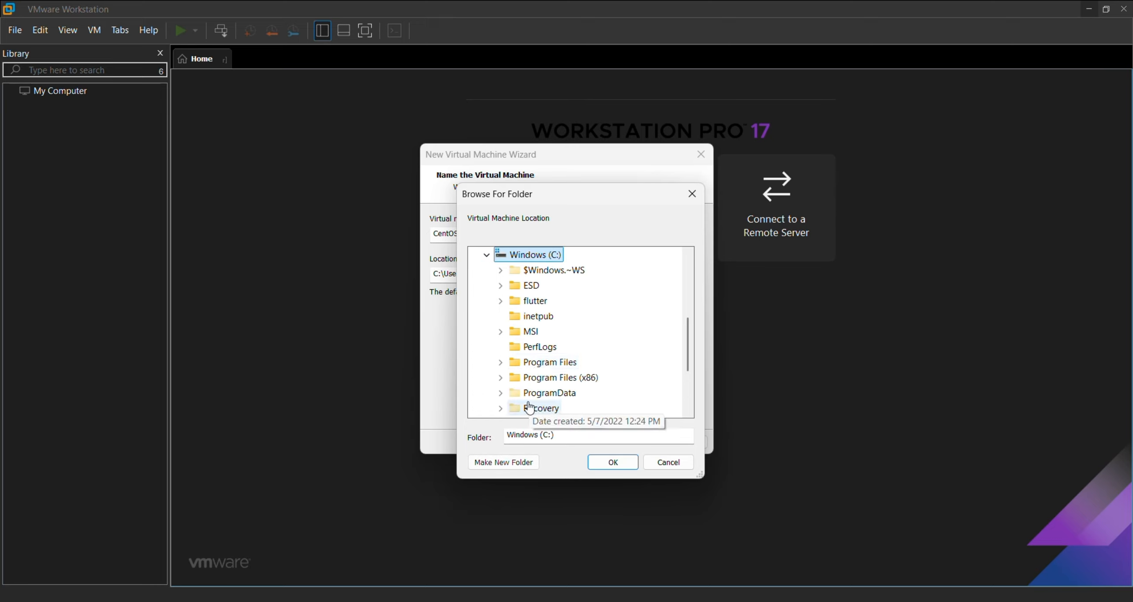
click(487, 254)
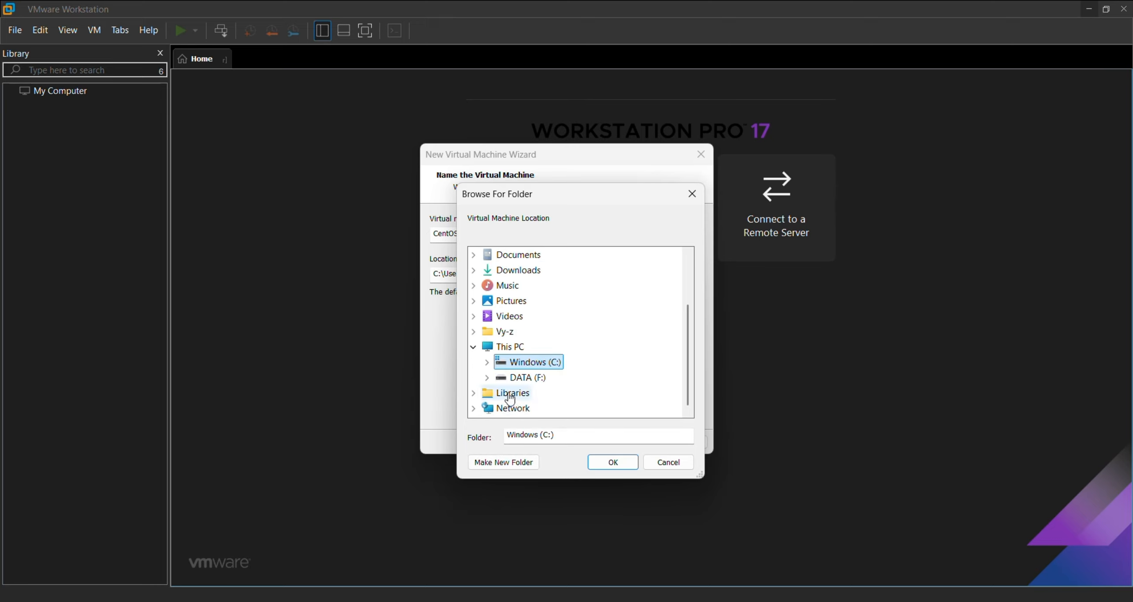
double_click(529, 377)
scroll(550, 397, down, 2)
scroll(550, 397, down, 3)
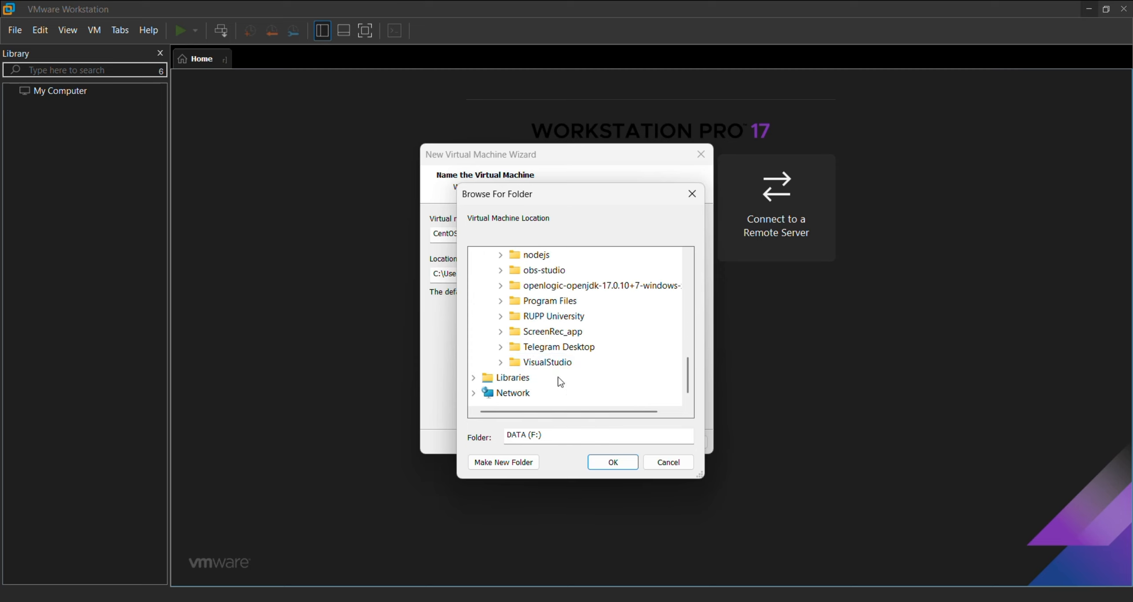
scroll(558, 379, up, 3)
scroll(579, 319, down, 2)
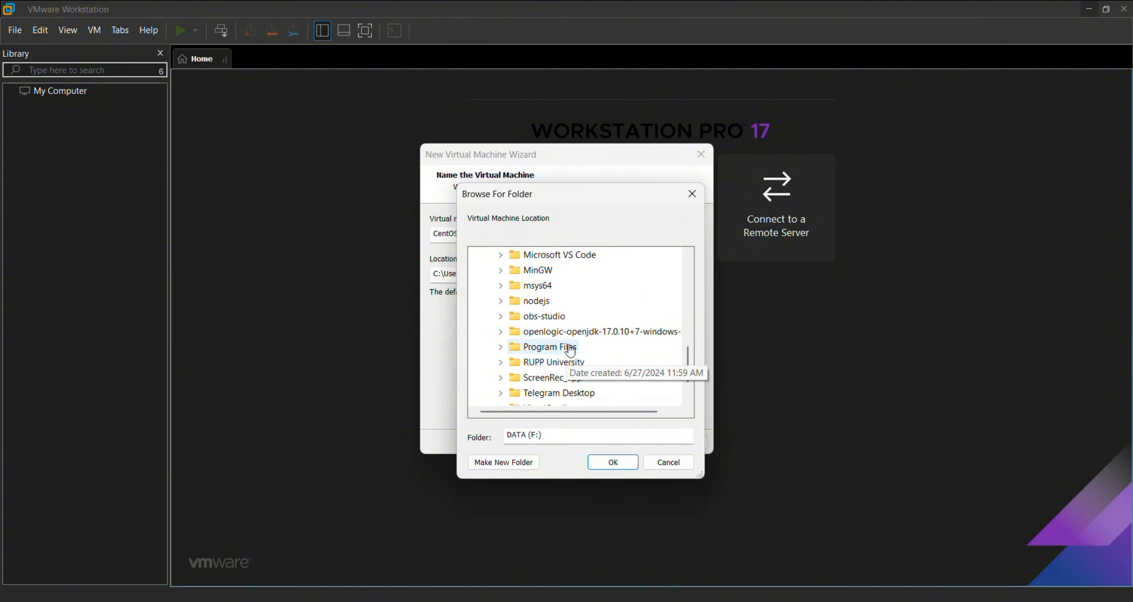
scroll(597, 367, down, 1)
scroll(592, 359, up, 3)
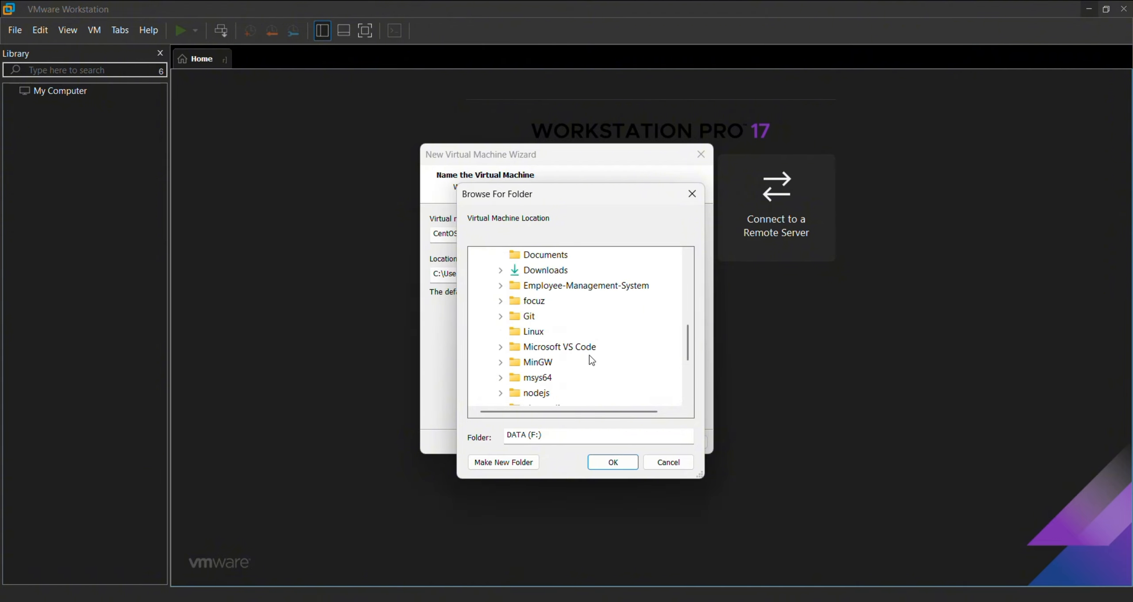
click(545, 331)
click(605, 462)
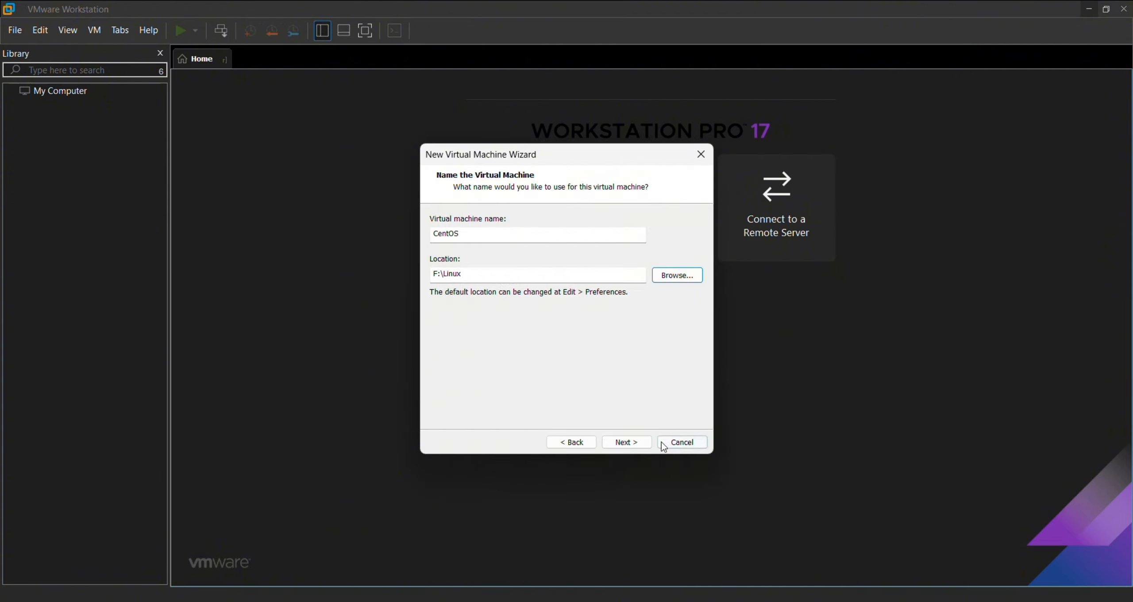
Store the virtual disk as a single file and continue to the summary
click(628, 441)
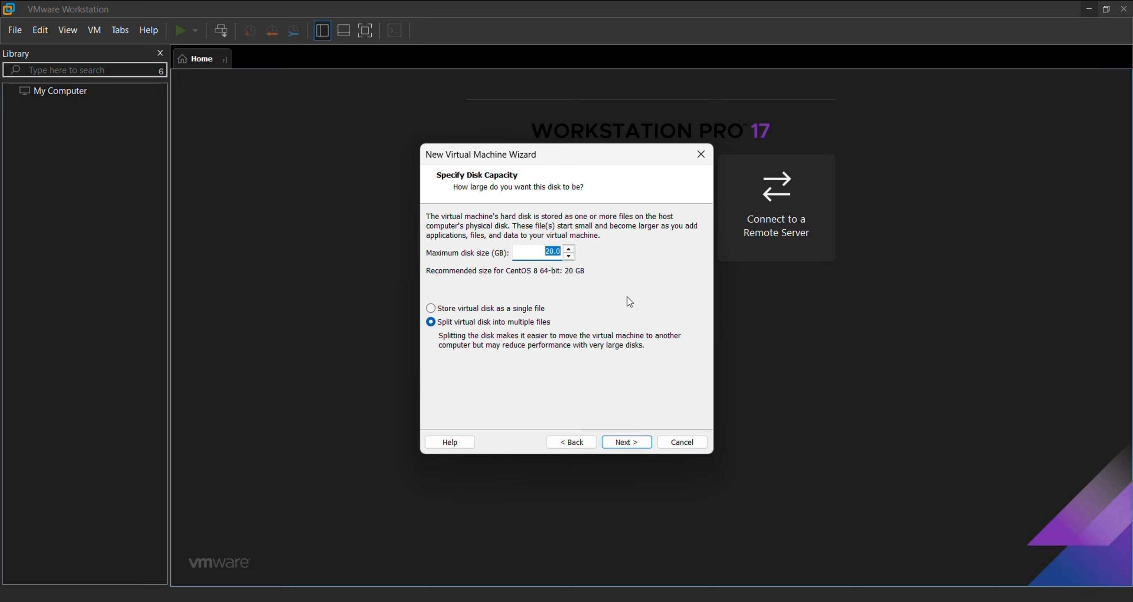
click(479, 308)
click(629, 447)
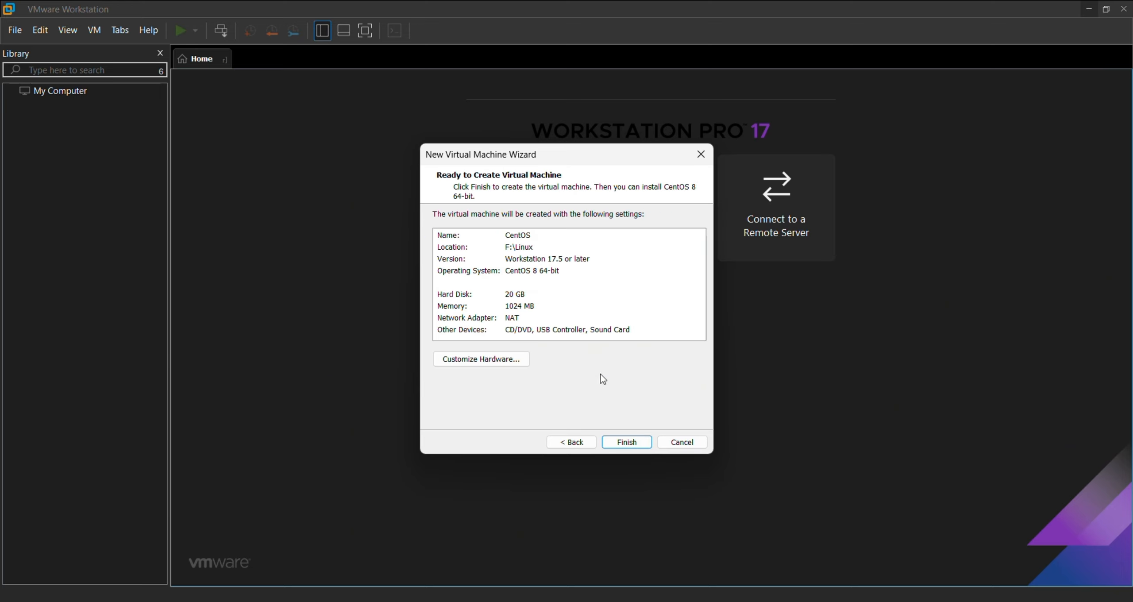
In Customize Hardware, raise the VM memory to 10812 MB
click(481, 358)
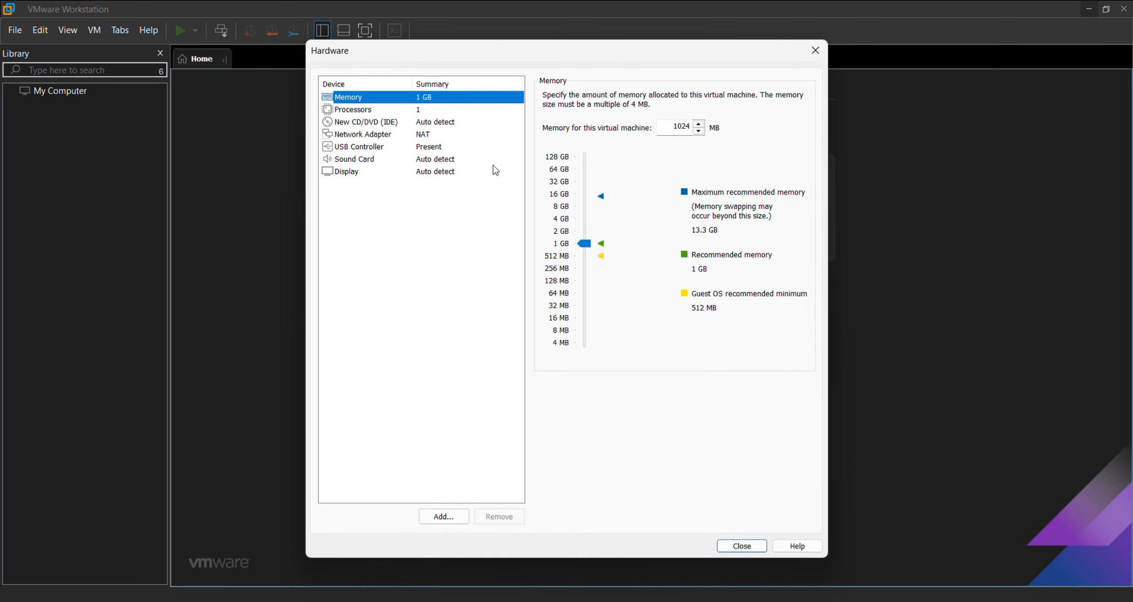
click(401, 107)
click(348, 97)
drag(587, 245, 597, 204)
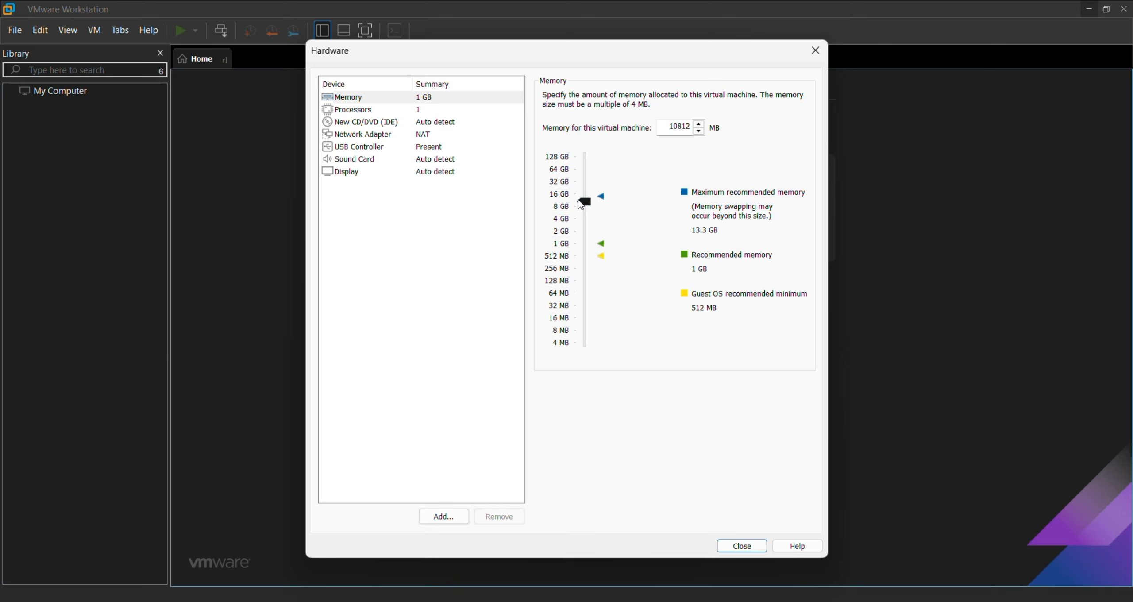
Set the New CD/DVD drive to use an ISO image file
click(351, 122)
click(363, 133)
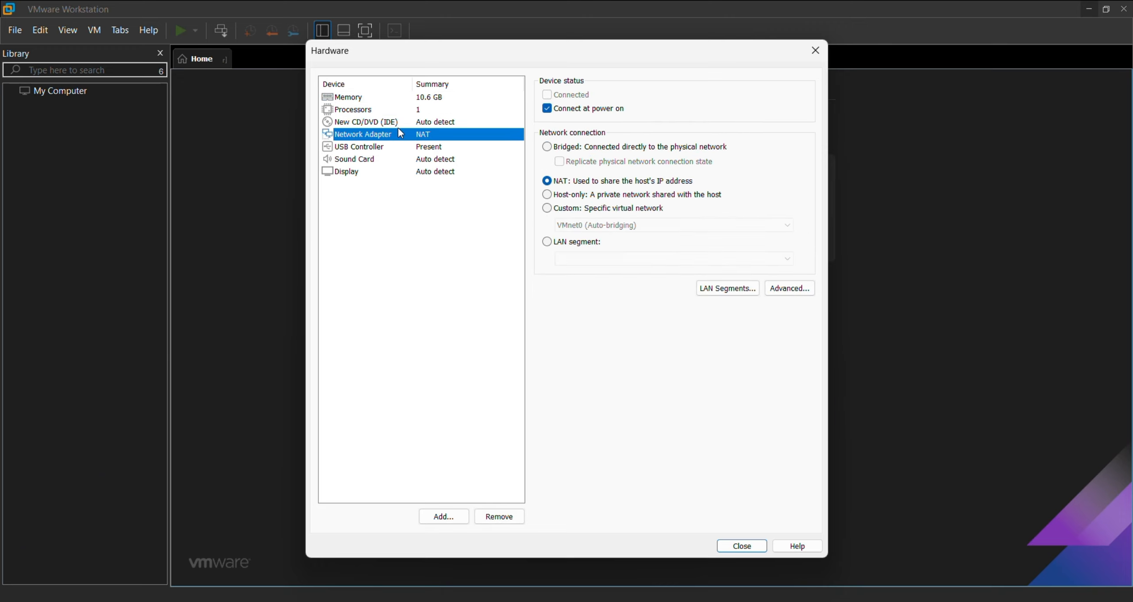
click(365, 122)
click(547, 180)
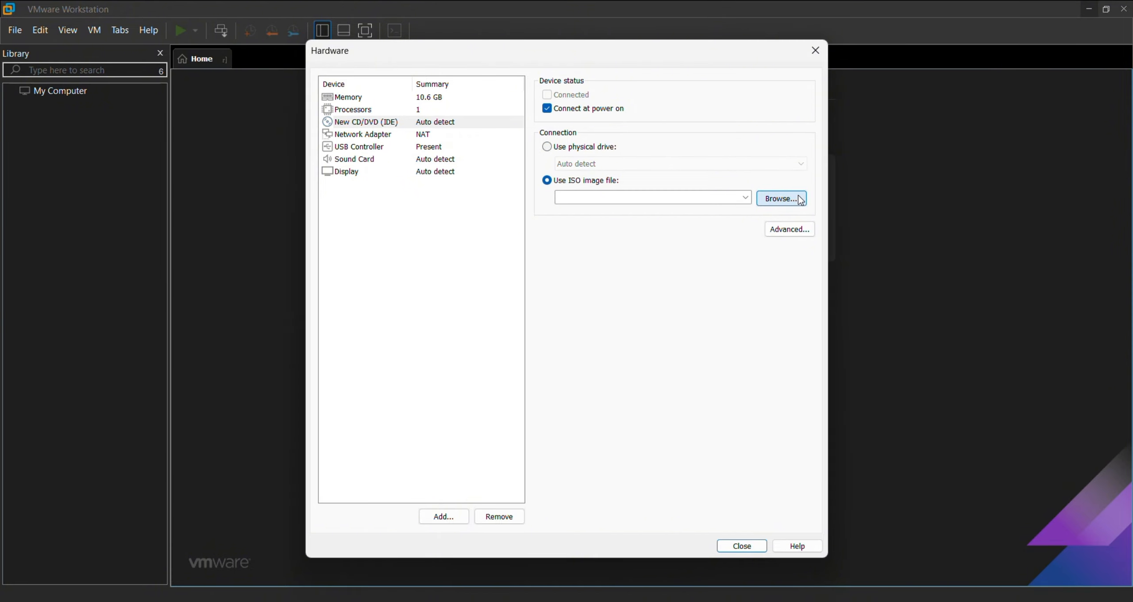
Attach CentOS-Stream-10-latest-x86_64-dvd1 from F:\Downloads as the CD/DVD ISO image
click(781, 198)
click(265, 206)
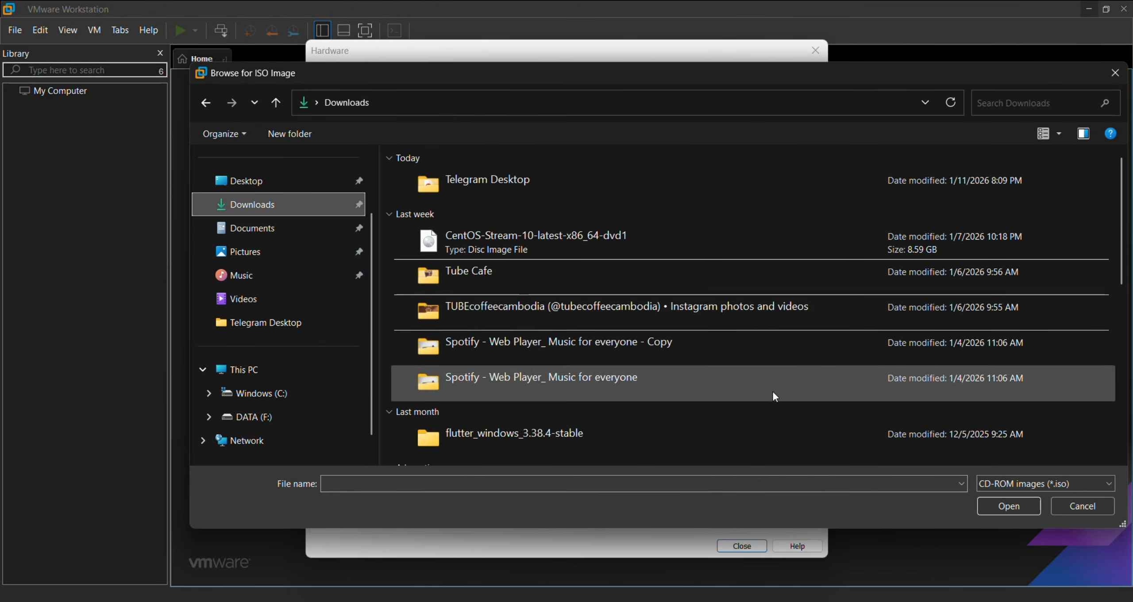
click(546, 241)
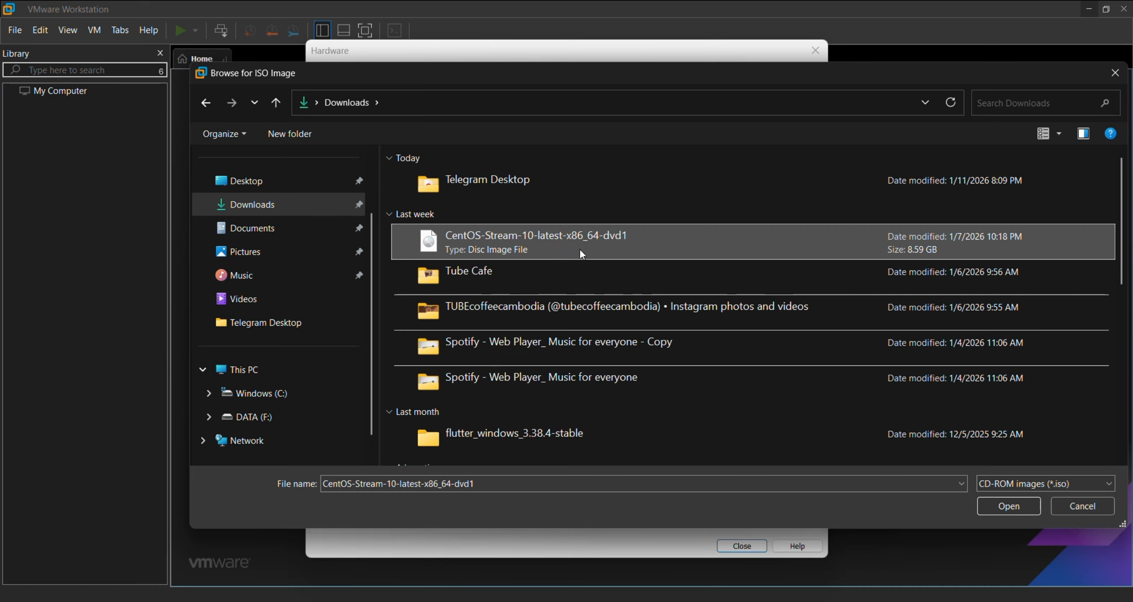
click(992, 504)
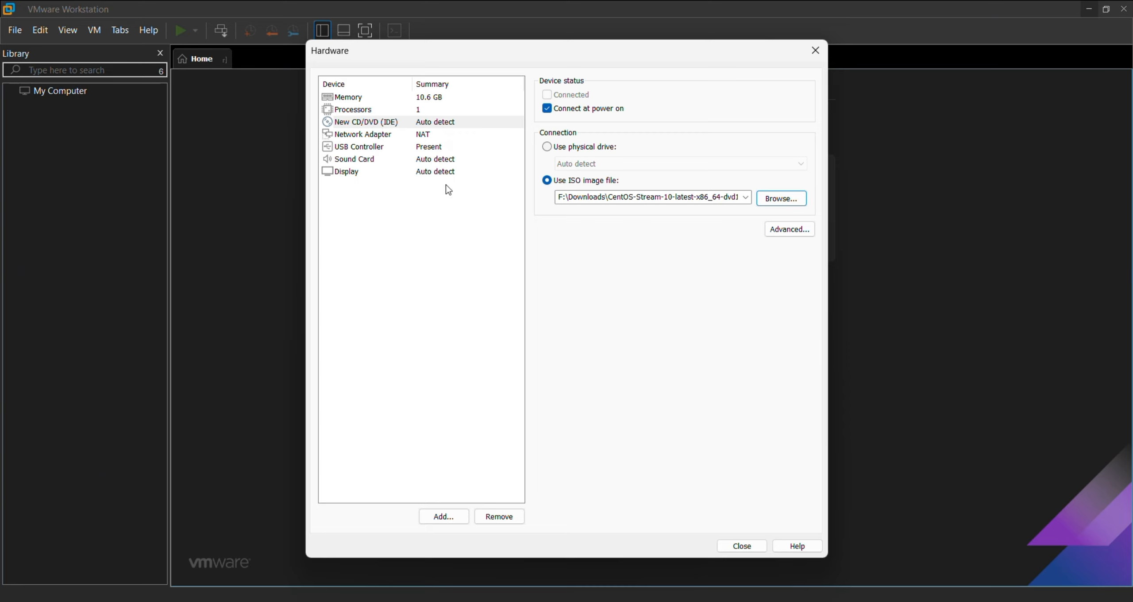
Finish the wizard, power on the CentOS VM, and boot 'Install CentOS Stream 10'
click(740, 546)
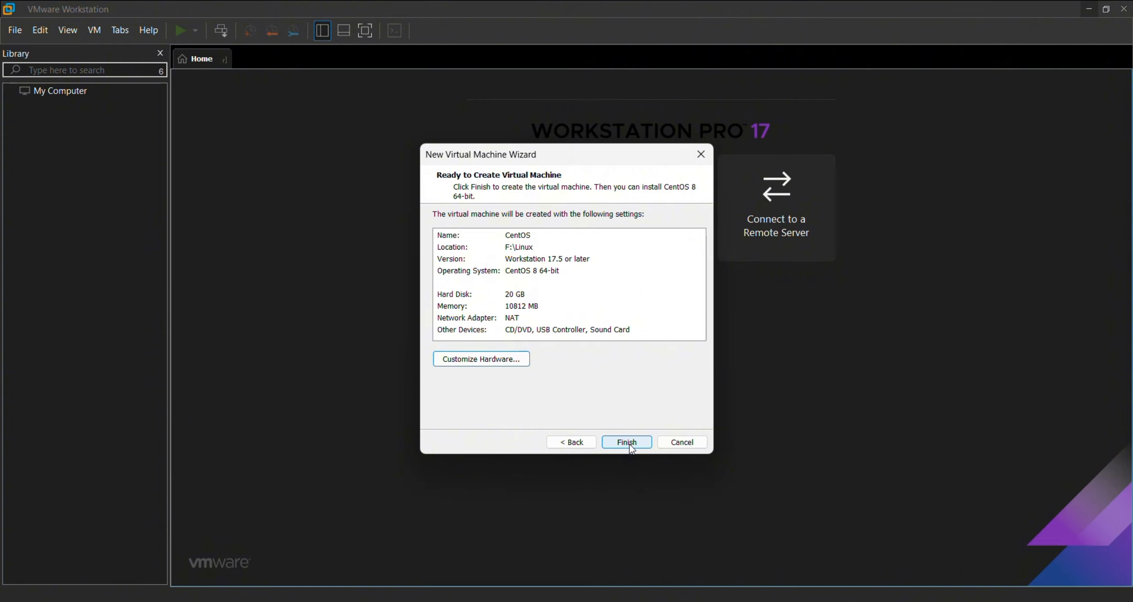
click(631, 444)
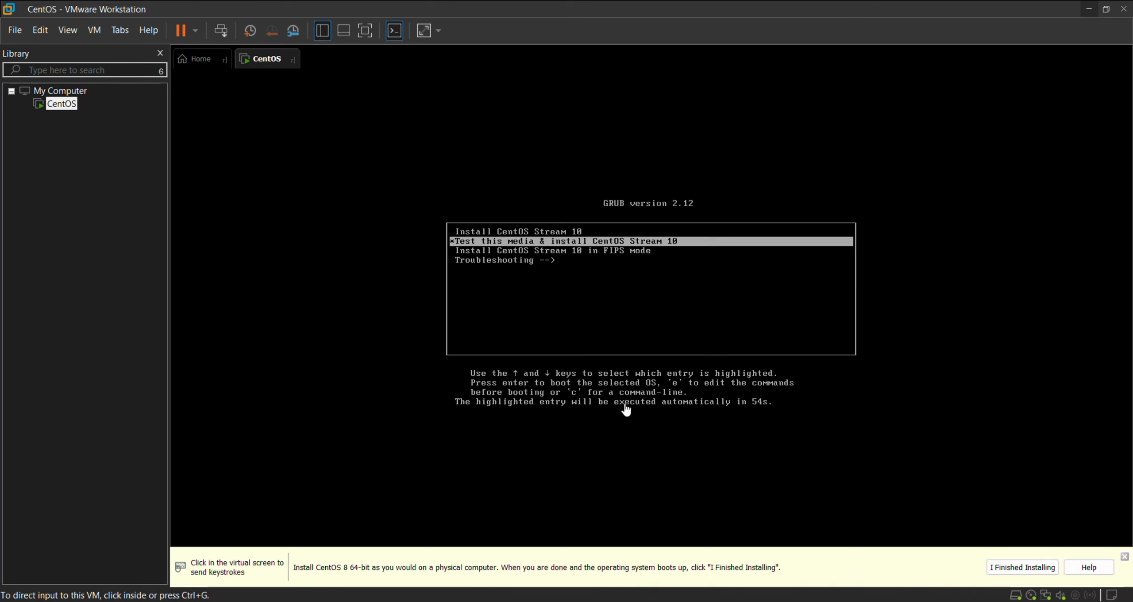
click(625, 406)
key(Up)
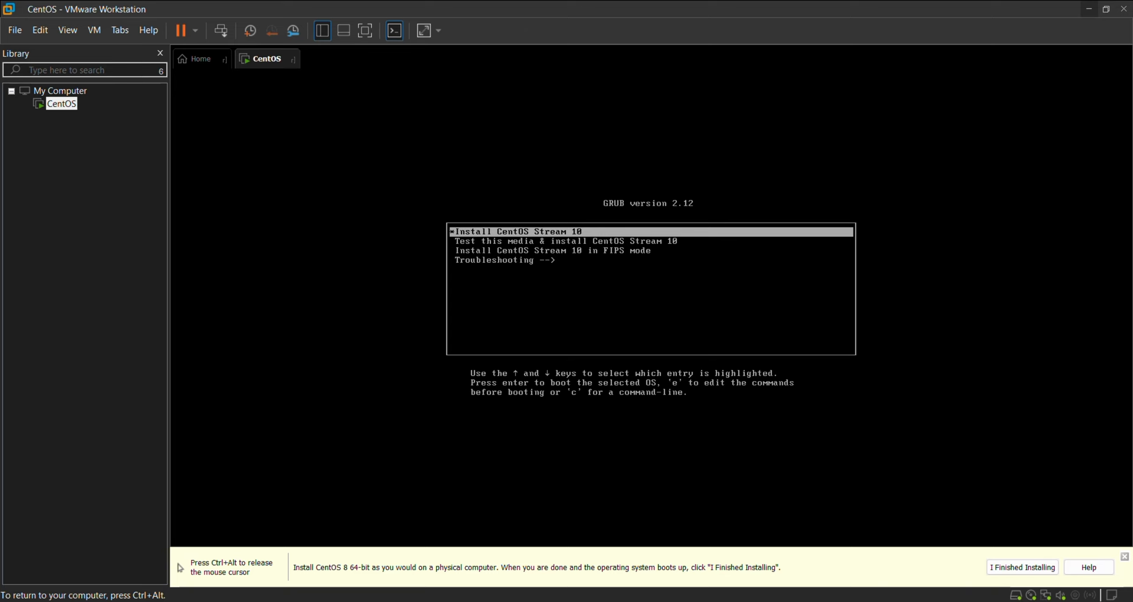
key(Return)
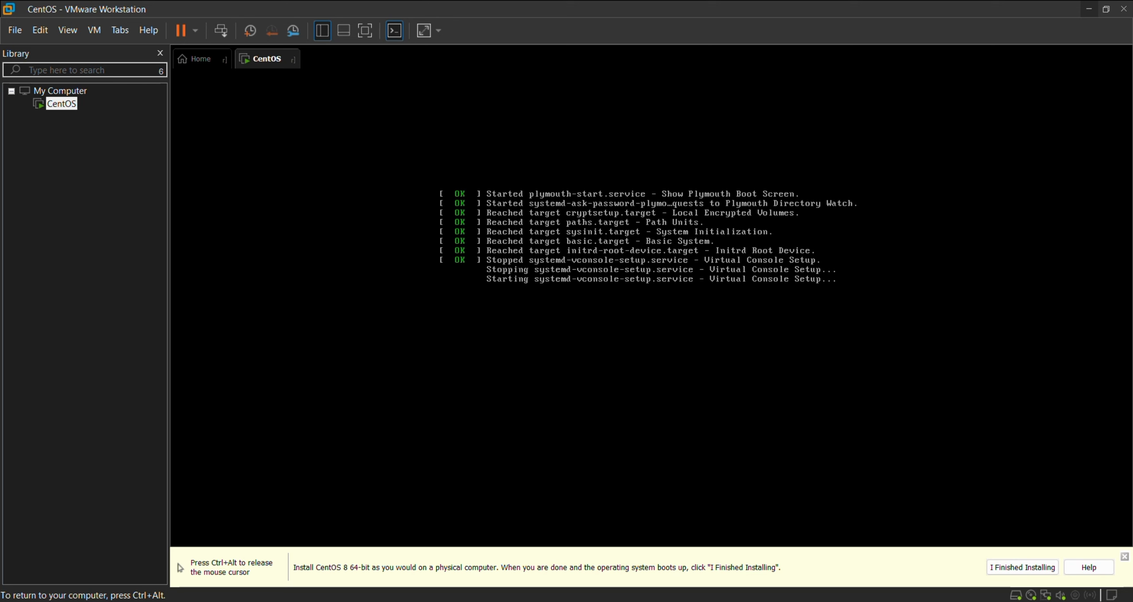
Keep English (United States) as the installer language and continue to the Installation Summary
key(ctrl+alt)
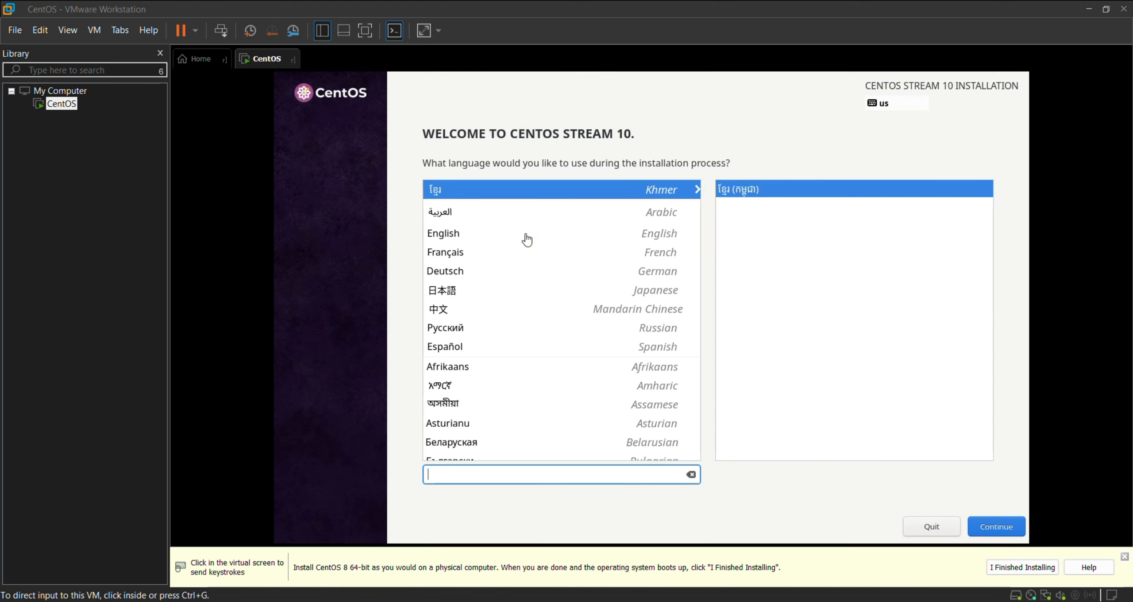
click(477, 236)
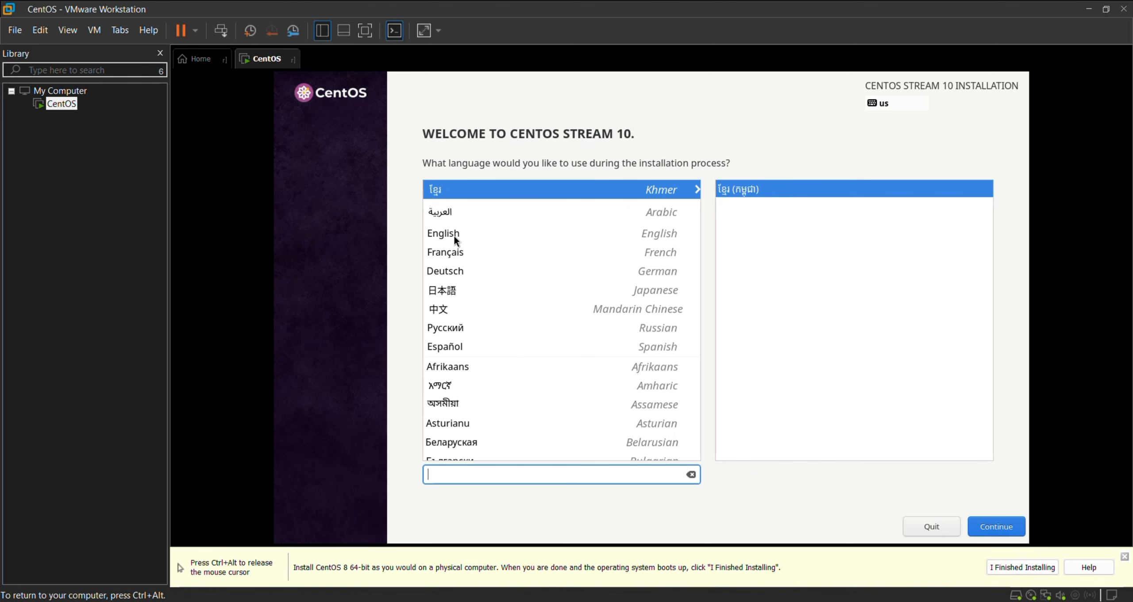
click(452, 230)
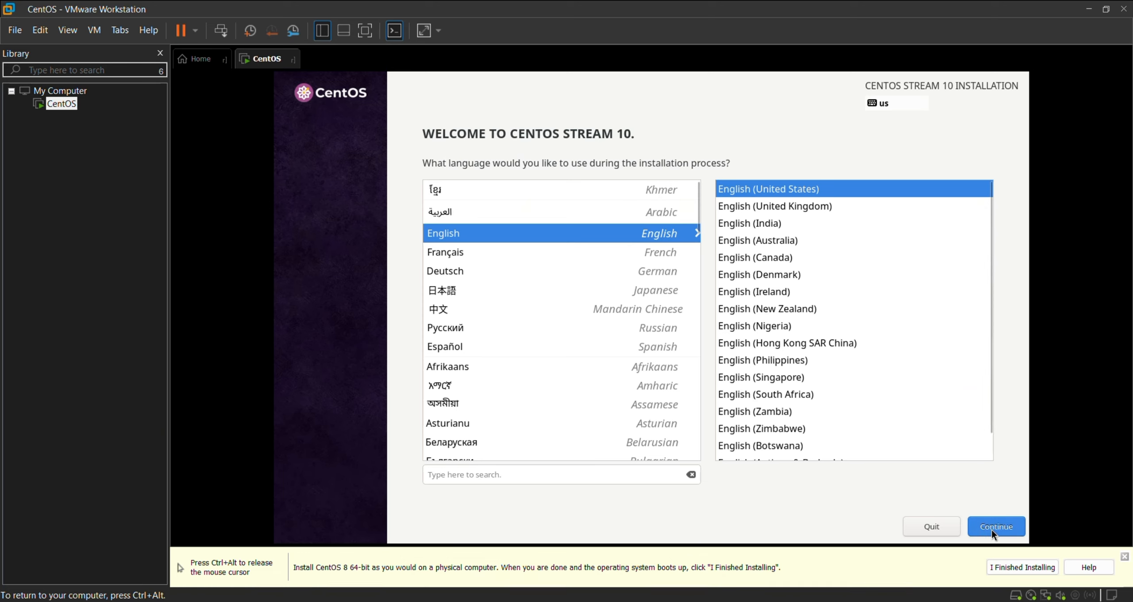
click(977, 524)
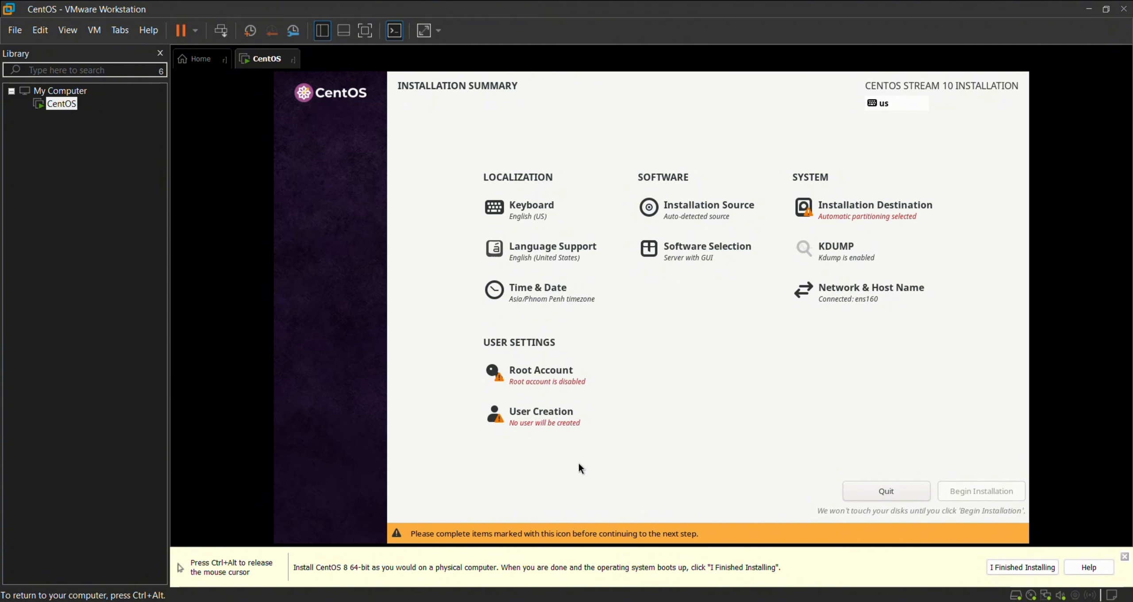
Check the 20 GiB VMware Virtual NVMe Disk as install destination, keeping Automatic partitioning
click(873, 211)
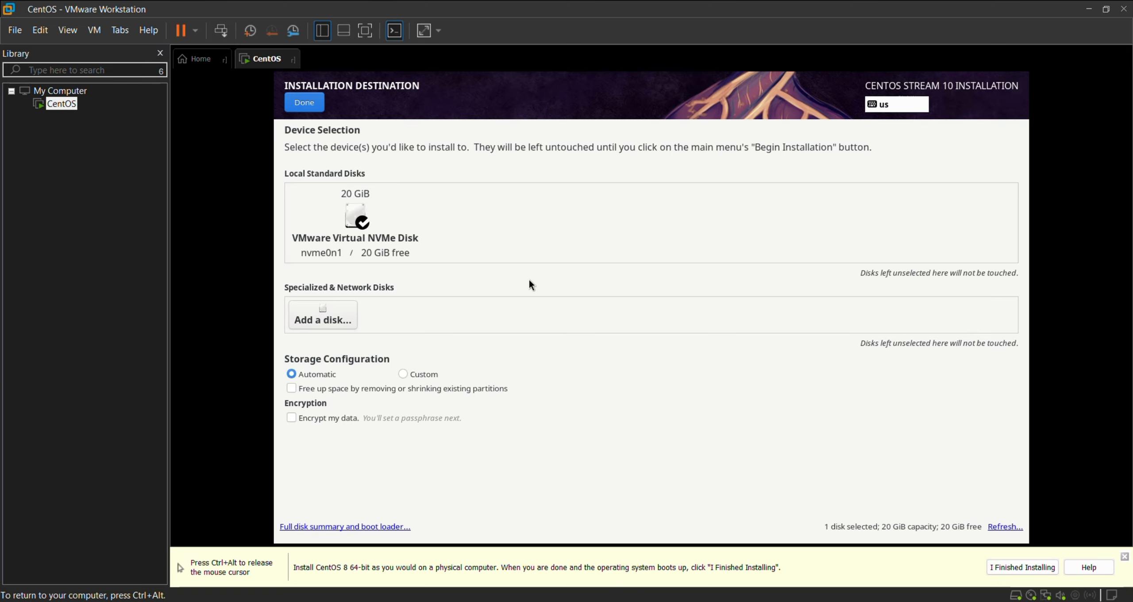
click(389, 239)
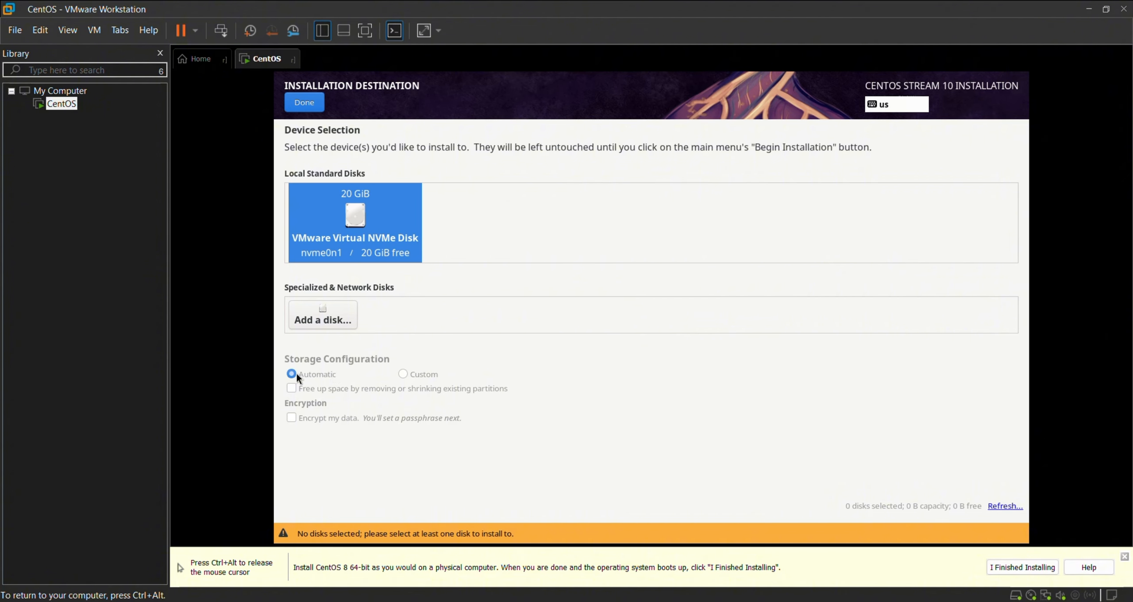
click(361, 221)
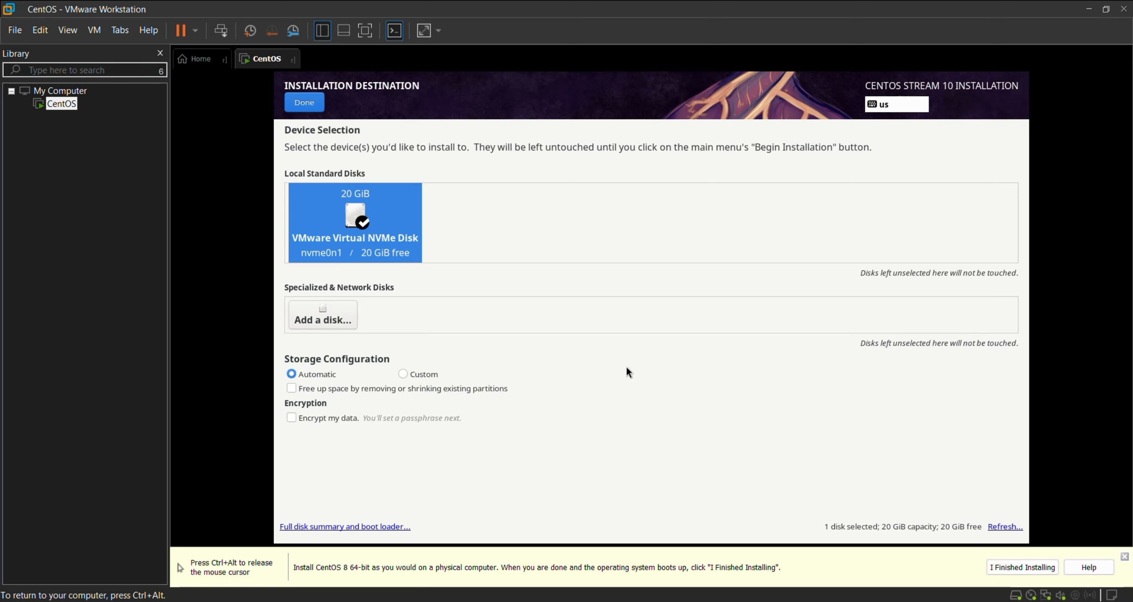
click(306, 106)
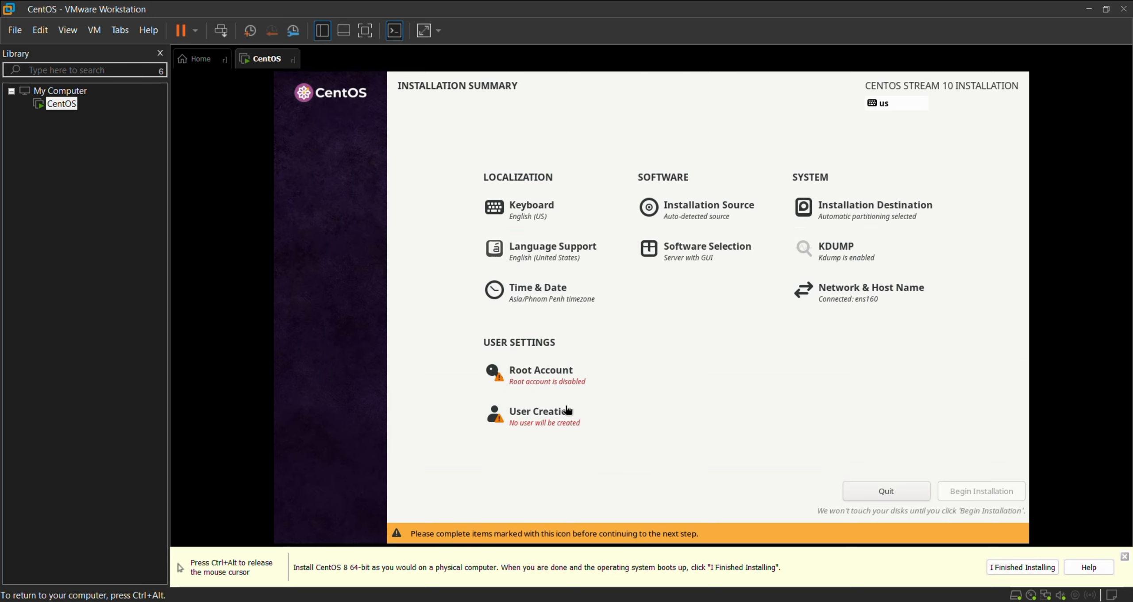
scroll(550, 386, down, 2)
Enable the root account with a password and allow root SSH login, accepting the weak password
click(550, 386)
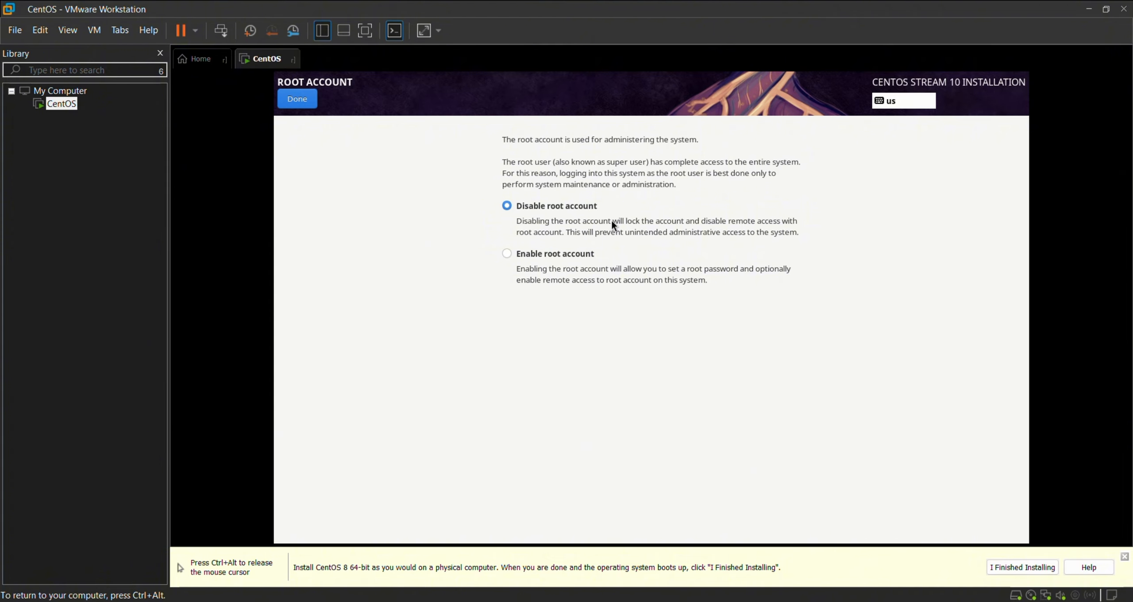
click(569, 281)
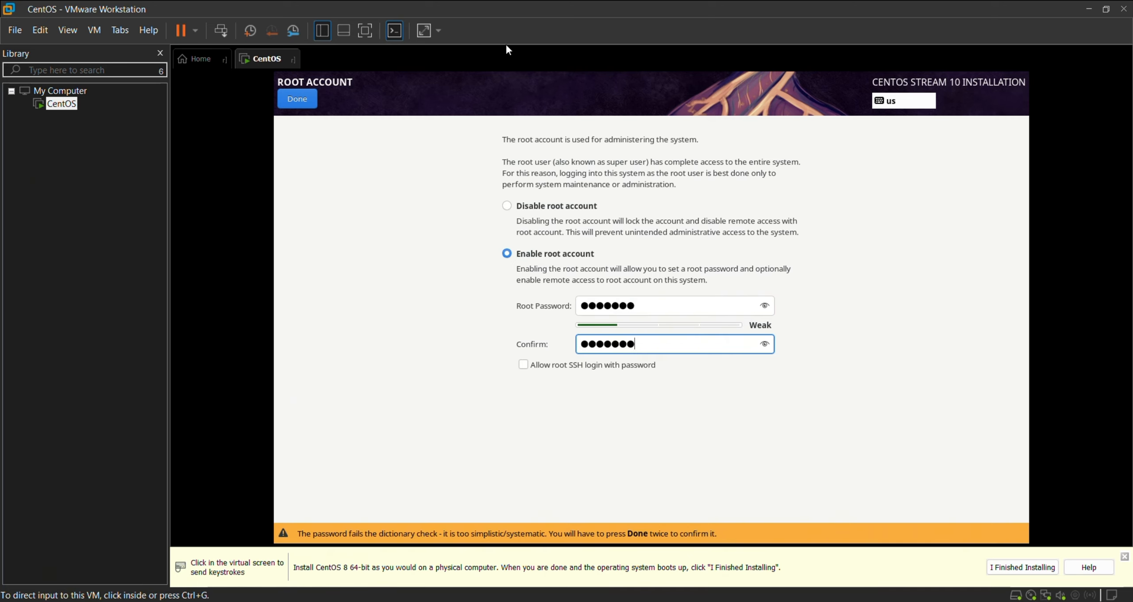
click(531, 367)
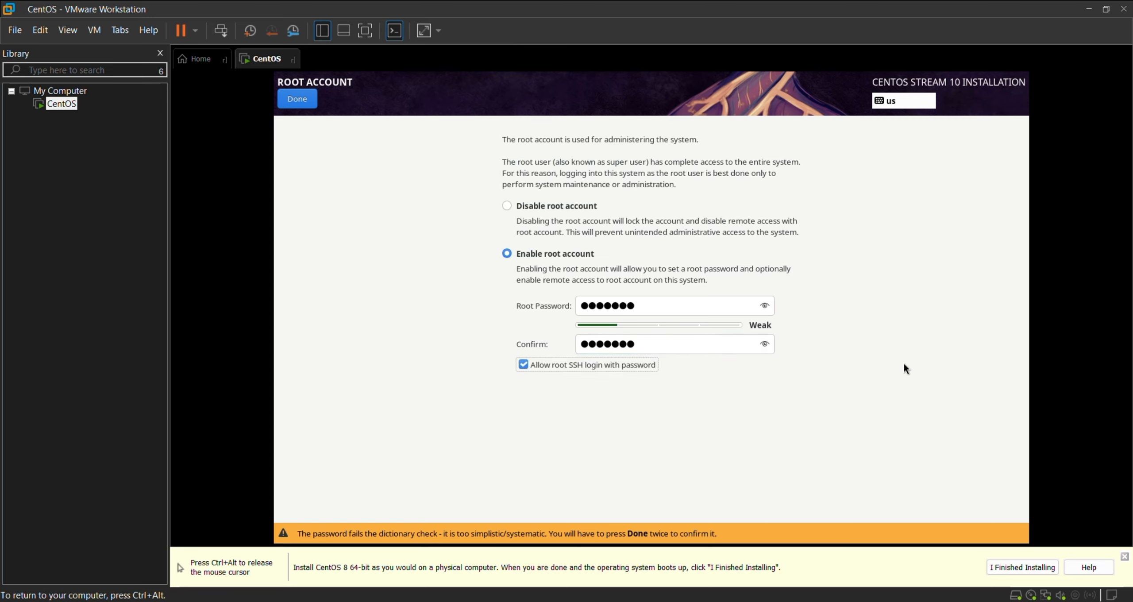
click(296, 100)
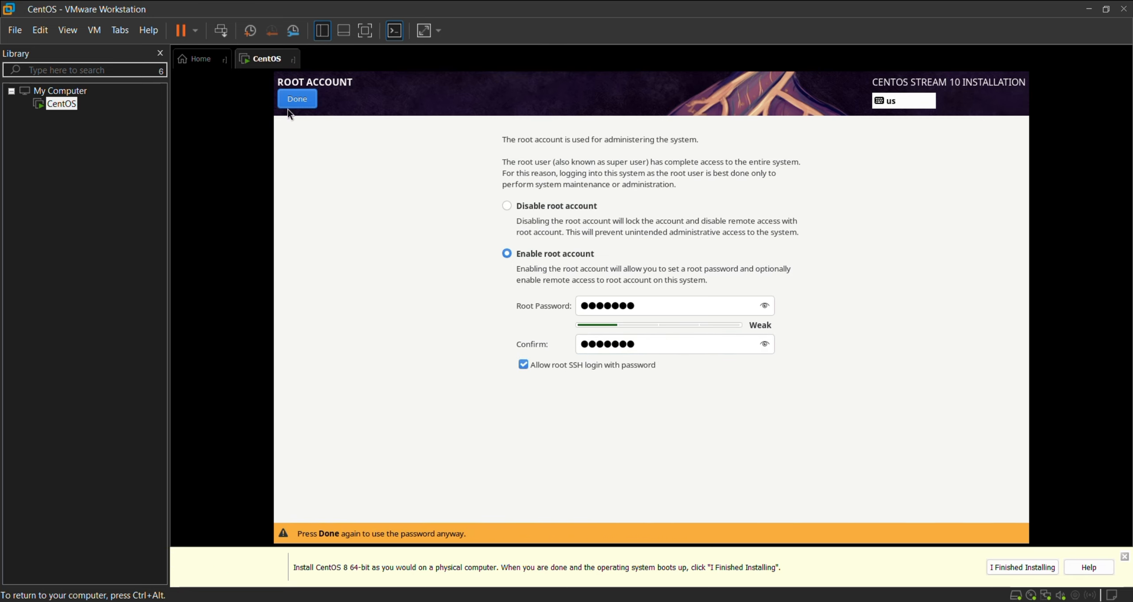
click(297, 99)
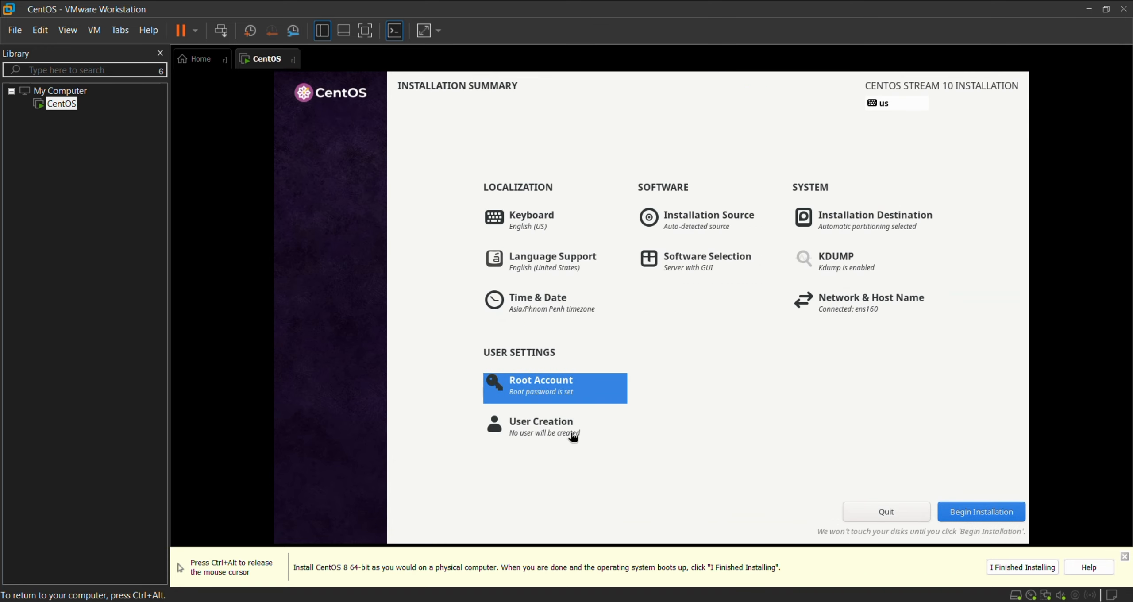
Create the administrator user with its full name and a confirmed password, accepting the weak password
click(552, 424)
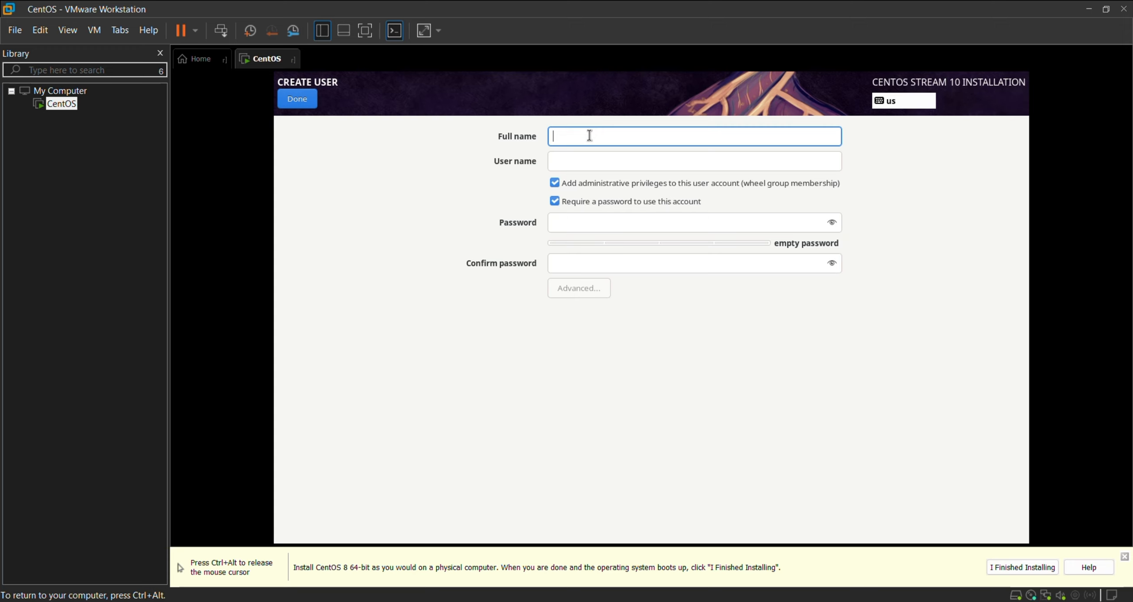
text(jake)
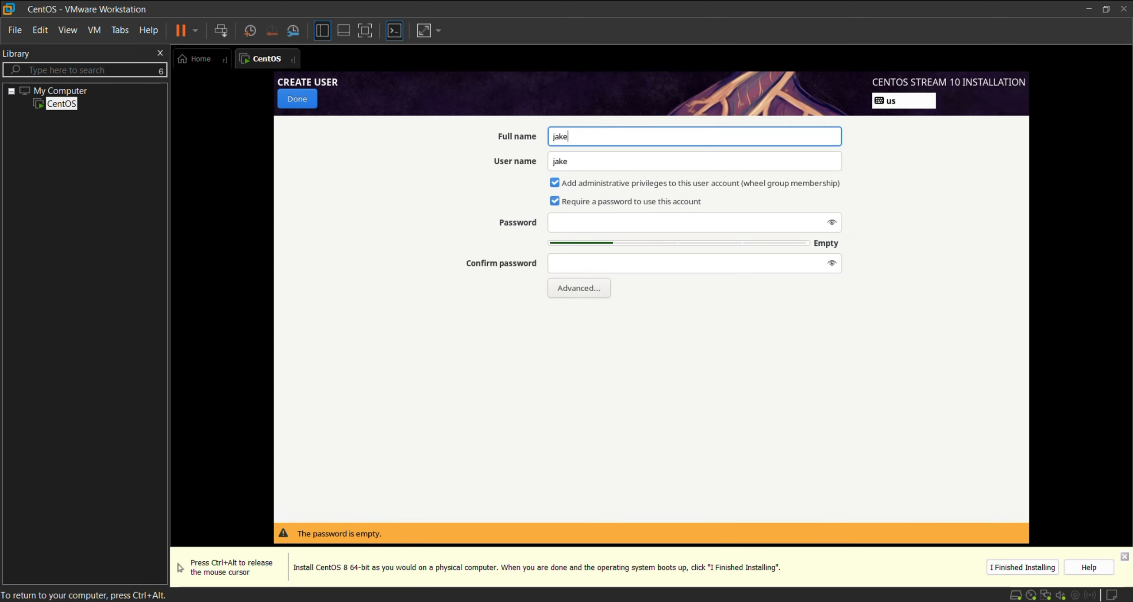
click(595, 217)
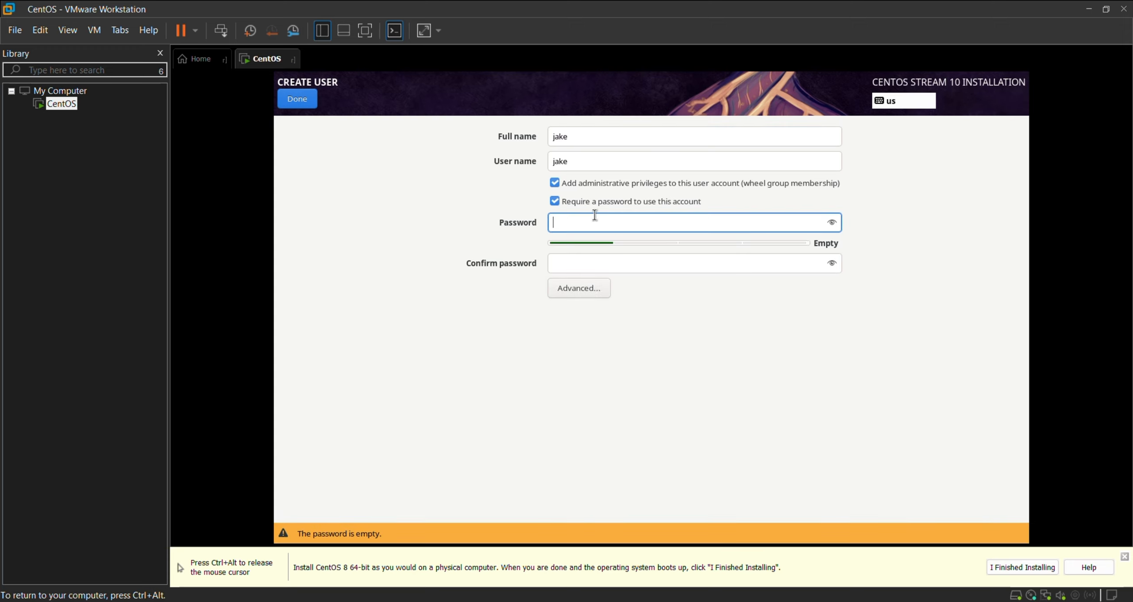
text(●●●)
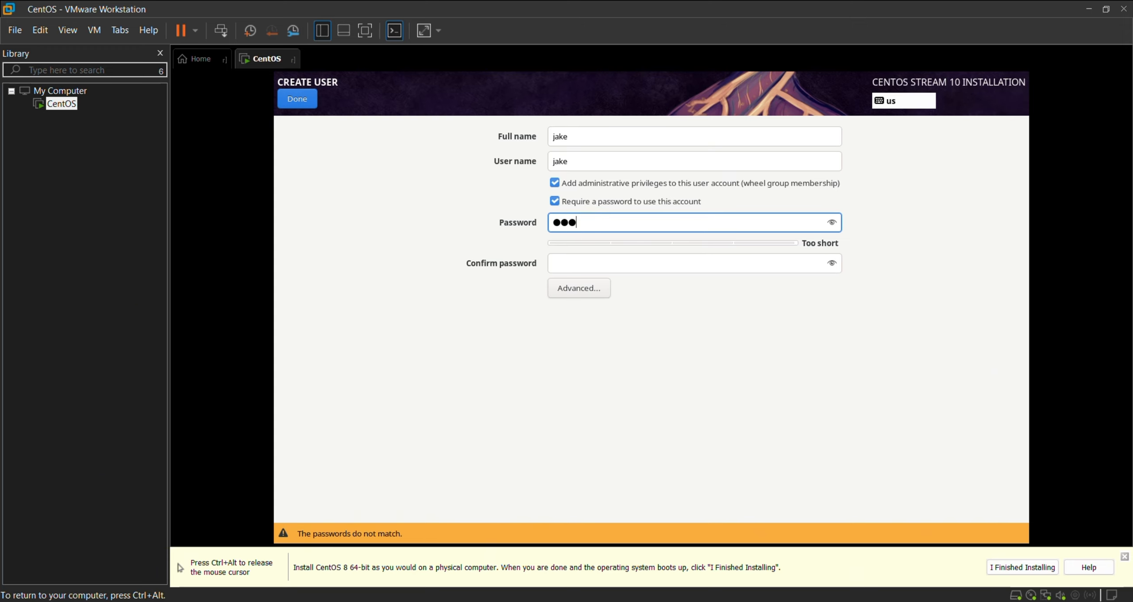
text(●●●●)
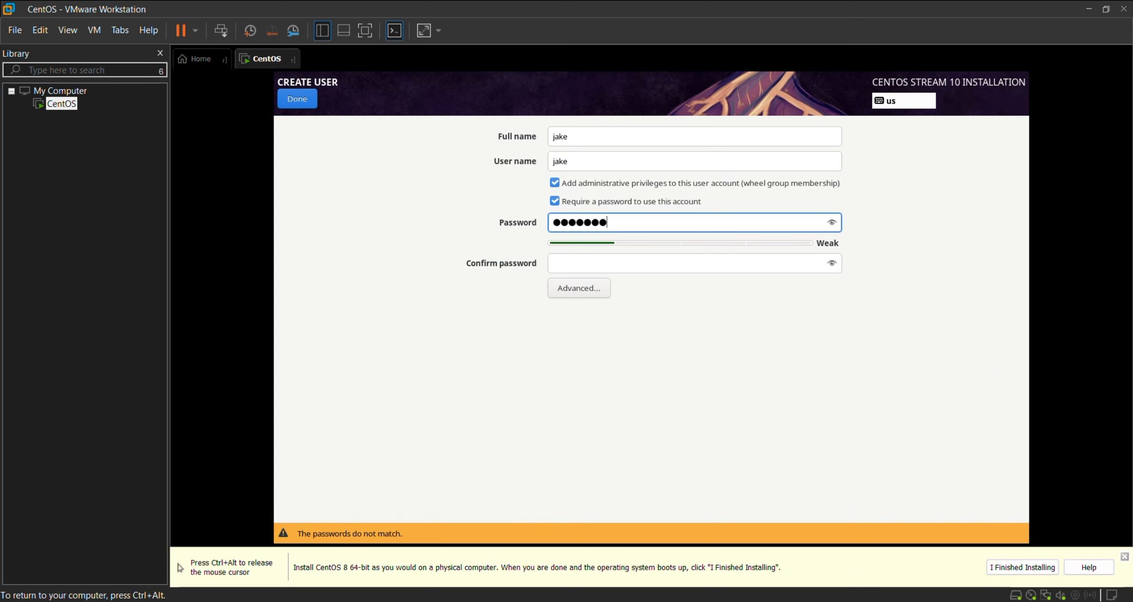
click(620, 270)
text(●●●●●●●)
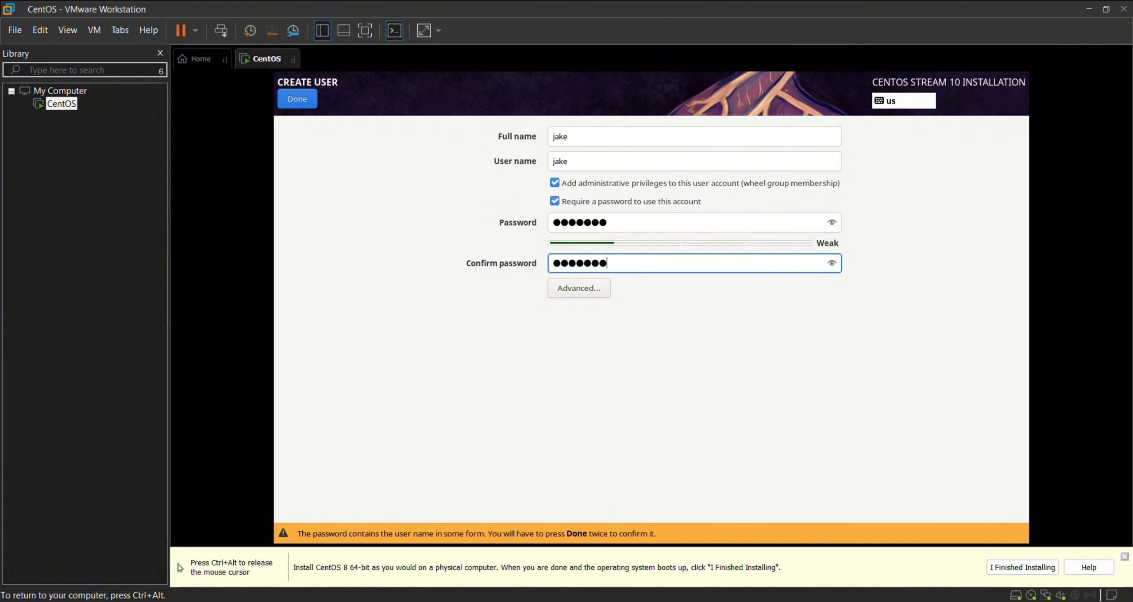
click(288, 99)
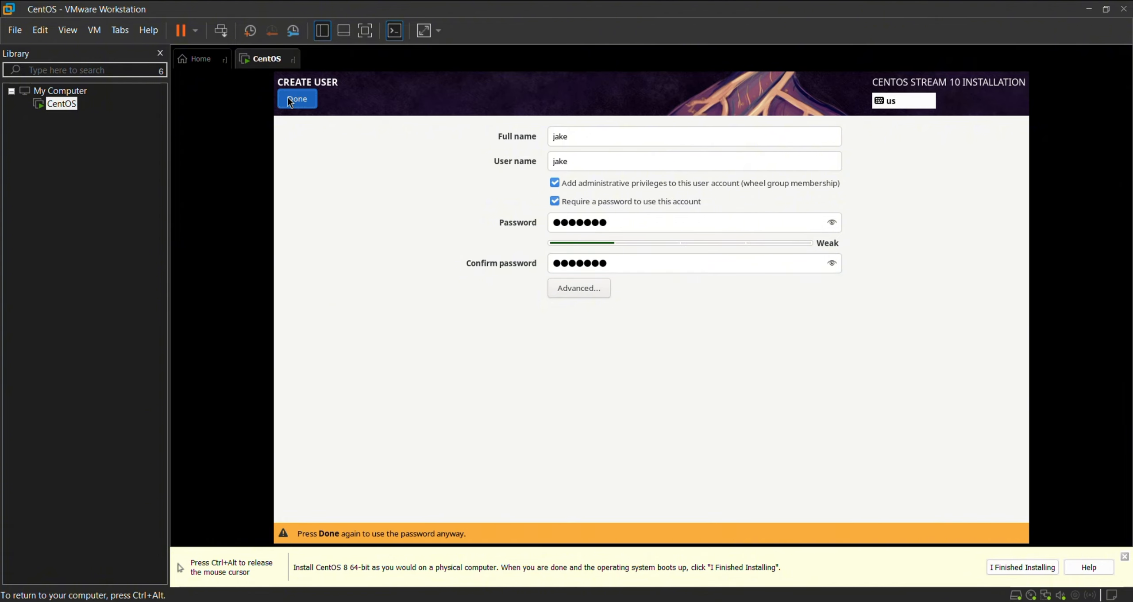
click(288, 99)
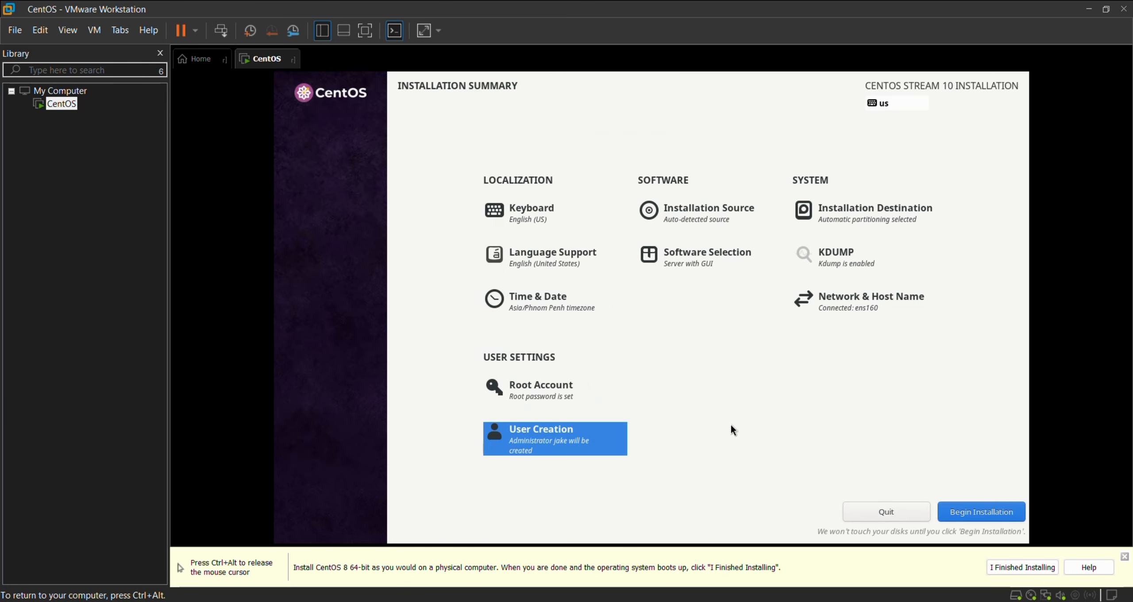
Switch the base environment from Server with GUI to Server
click(705, 255)
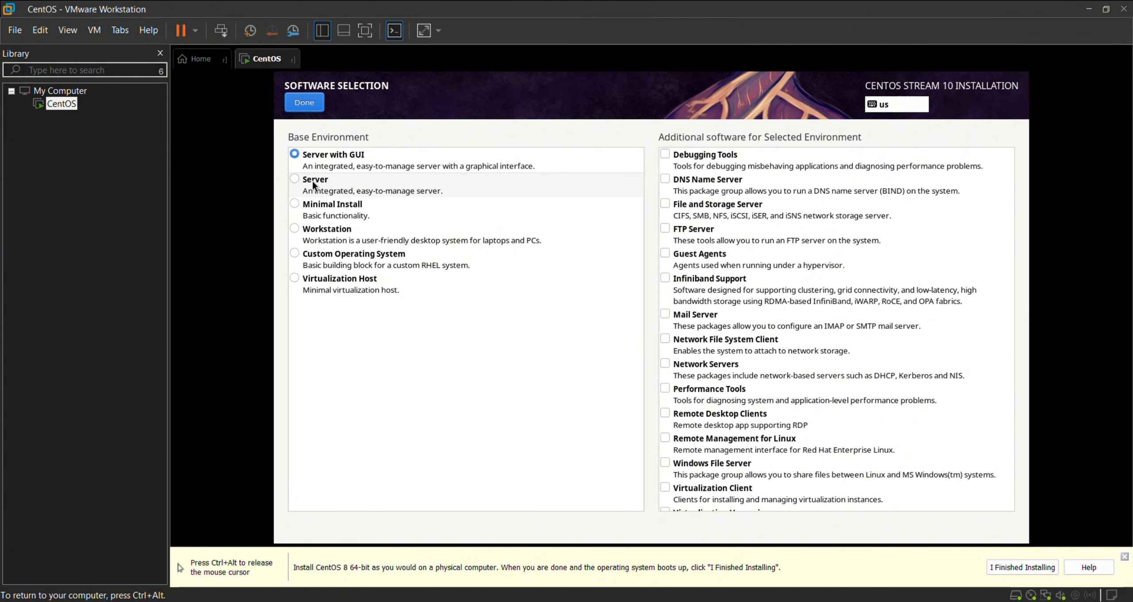
click(440, 187)
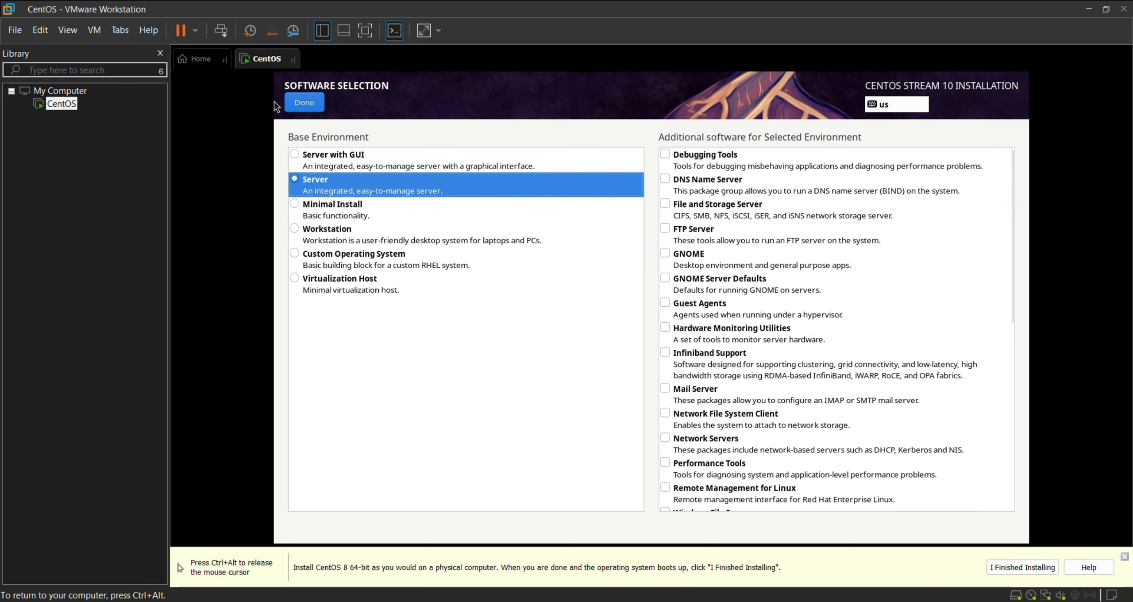
click(304, 103)
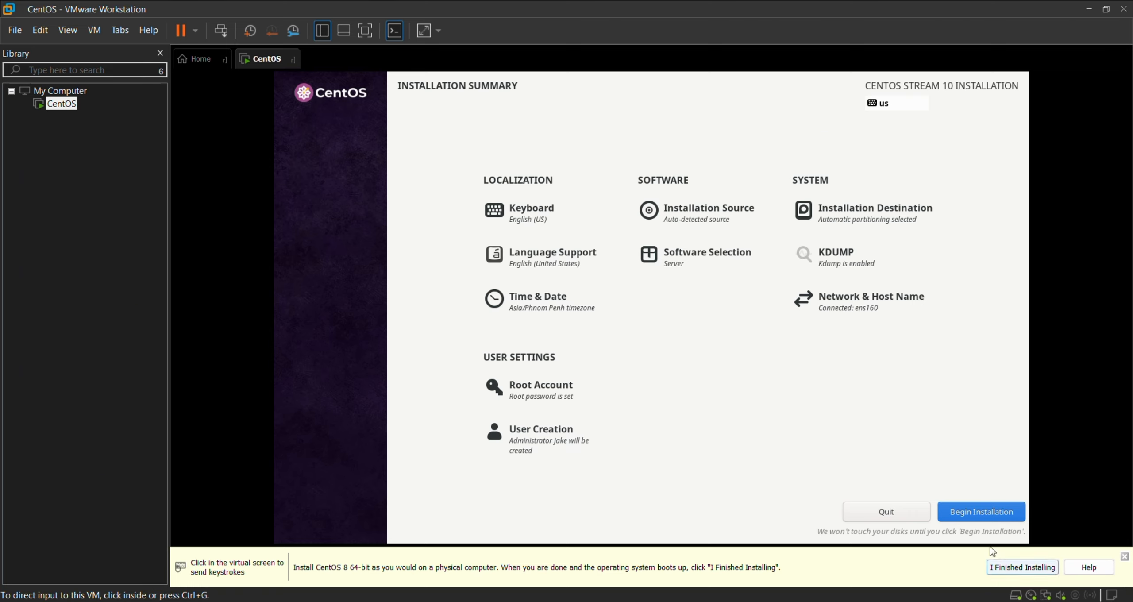
Begin the CentOS Stream 10 installation and reboot the VM once it reports Complete!
click(1004, 515)
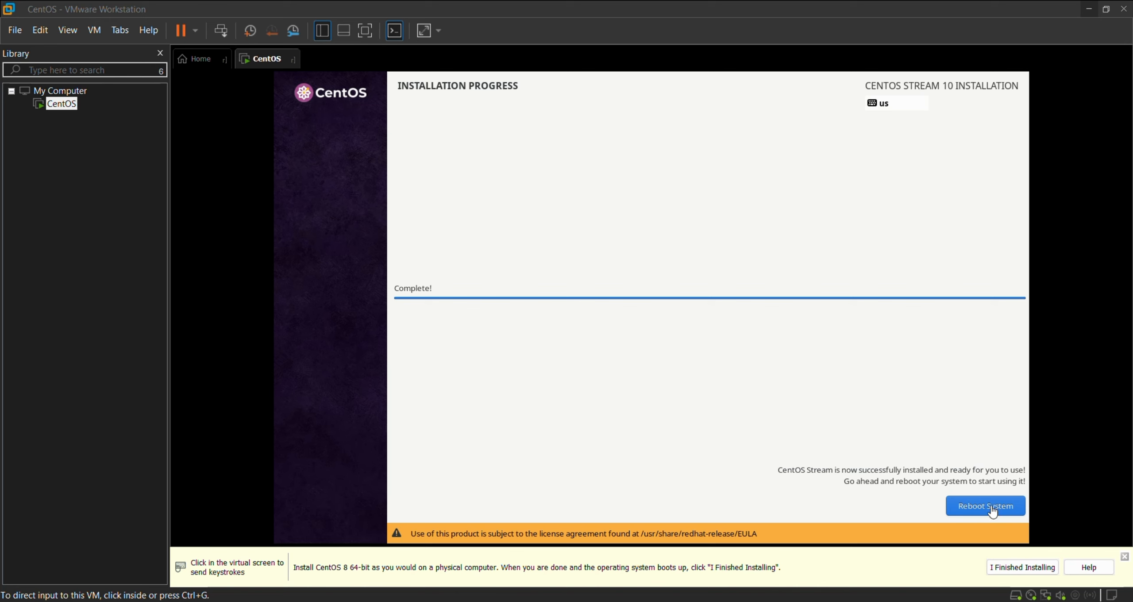
click(976, 510)
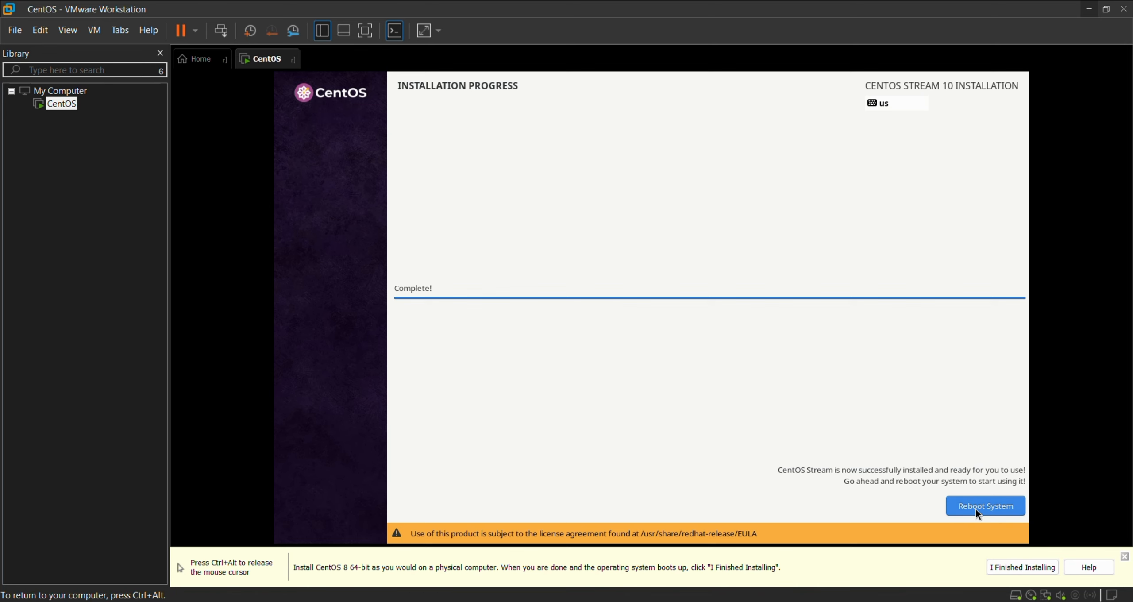
click(975, 509)
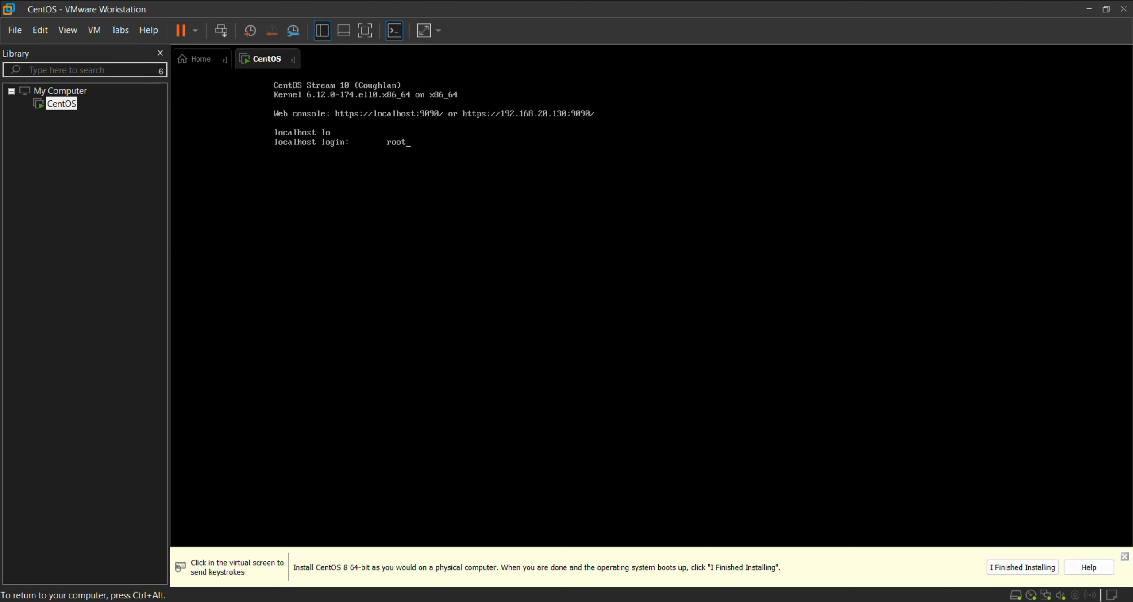
Clear the stray console text and submit root at the localhost login prompt
click(620, 310)
key(BackSpace)
key(BackSpace)
key(BackSpace)
key(BackSpace)
key(Return)
key(Return)
key(Return)
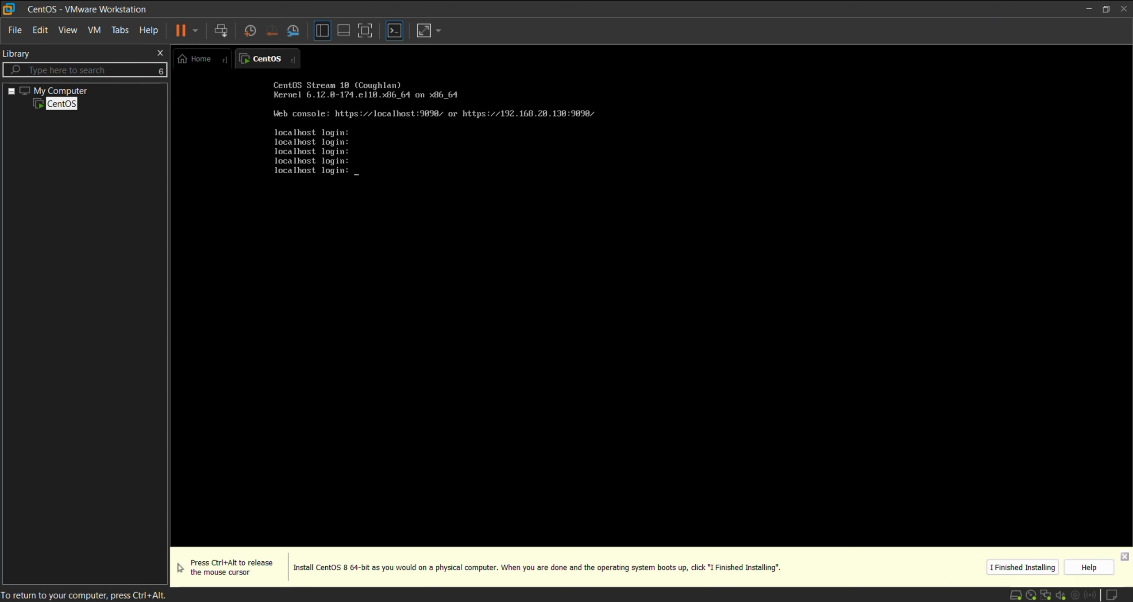
key(Return)
key(Return)
key(Return)
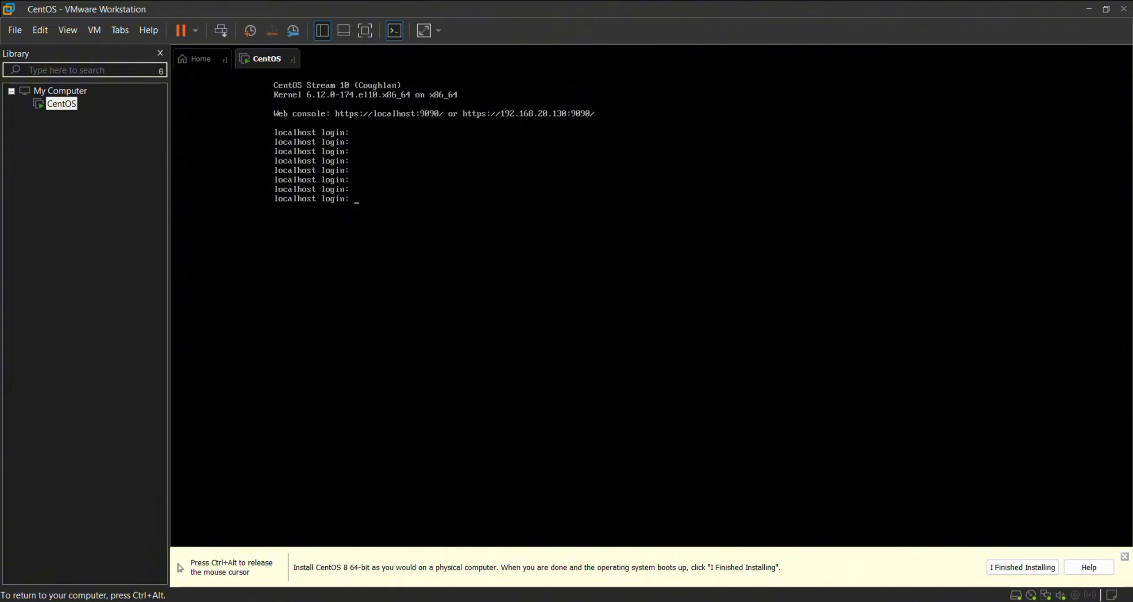
text(root)
key(Return)
Recapture VM input and log in as root again, reaching the root@localhost prompt
key(ctrl+alt)
click(839, 64)
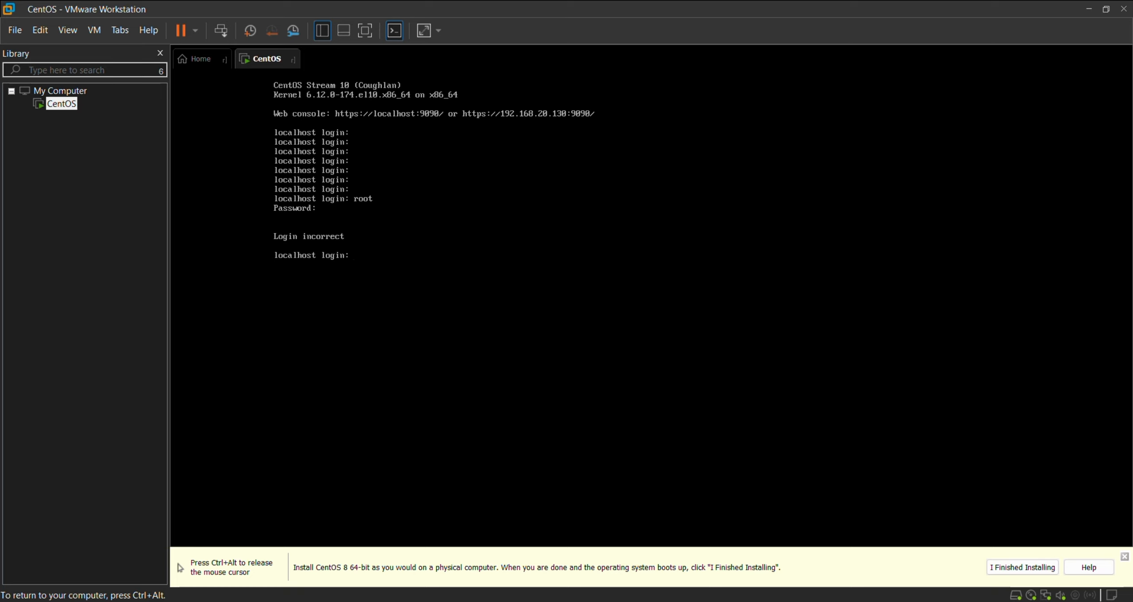
text(root)
key(Return)
key(Return)
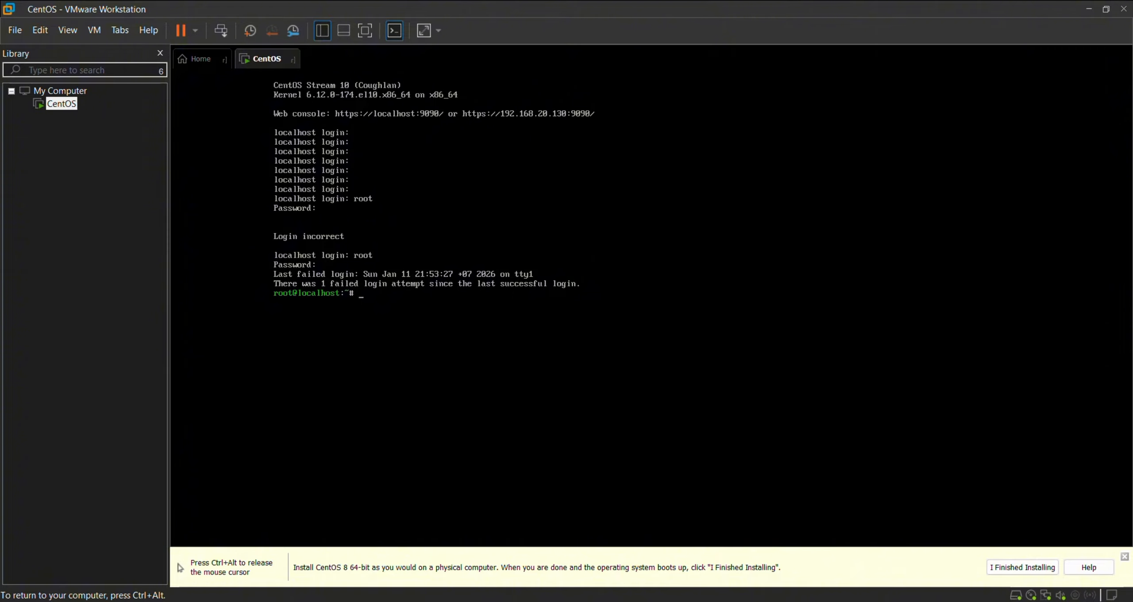